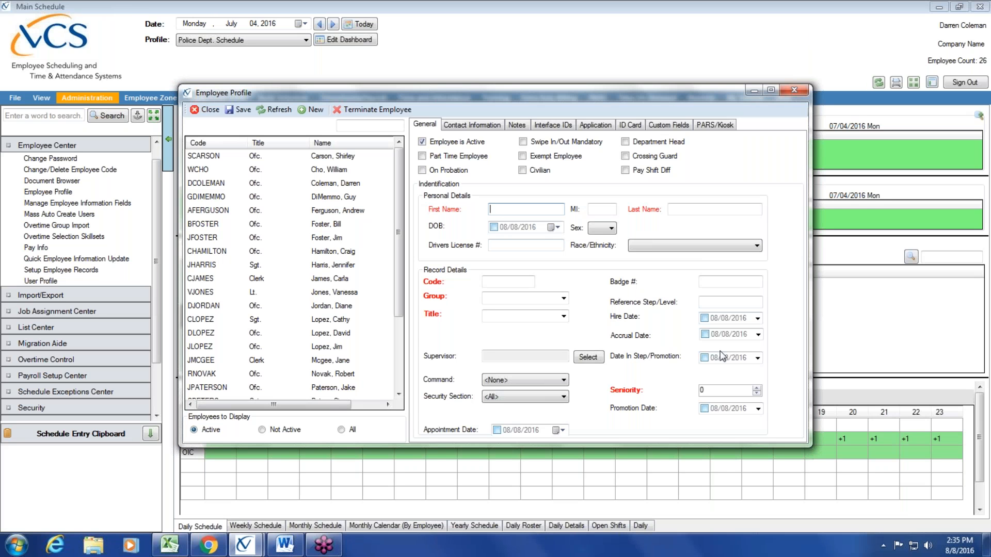
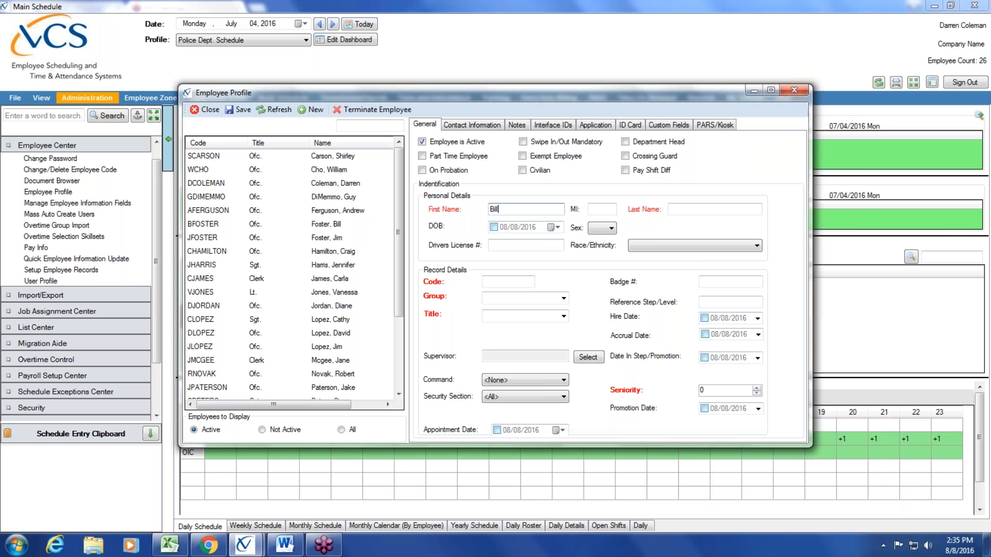
- Enter the new employee's first name, last name and employee code in the General tab
key("Tab")
key("Tab")
left_click(508, 280)
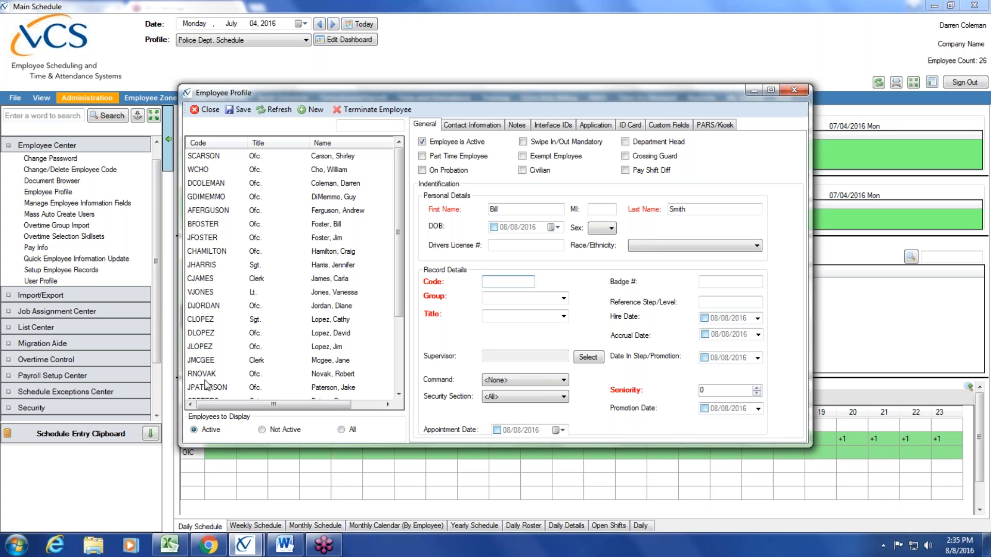
left_click(566, 298)
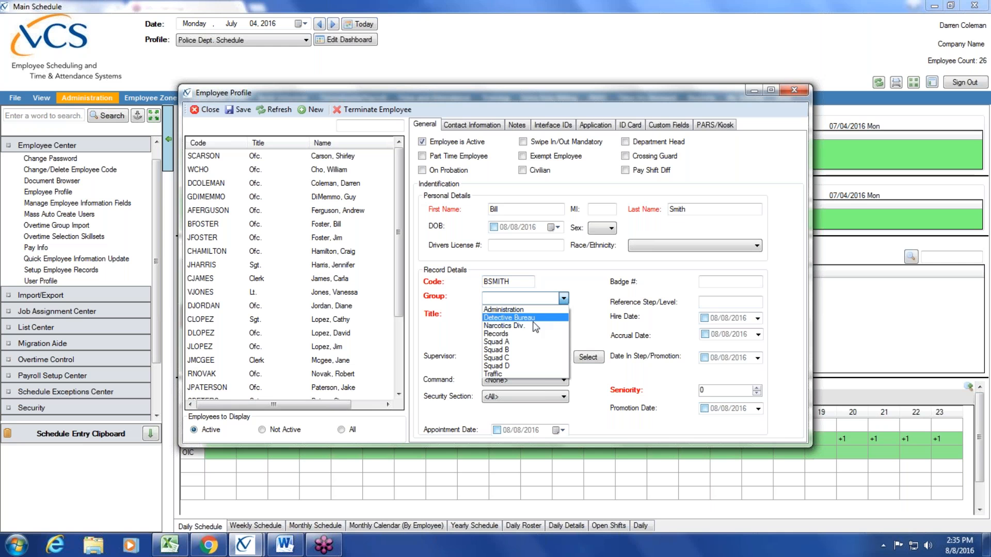
- Assign the employee to group Squad A with the title Officer
left_click(525, 339)
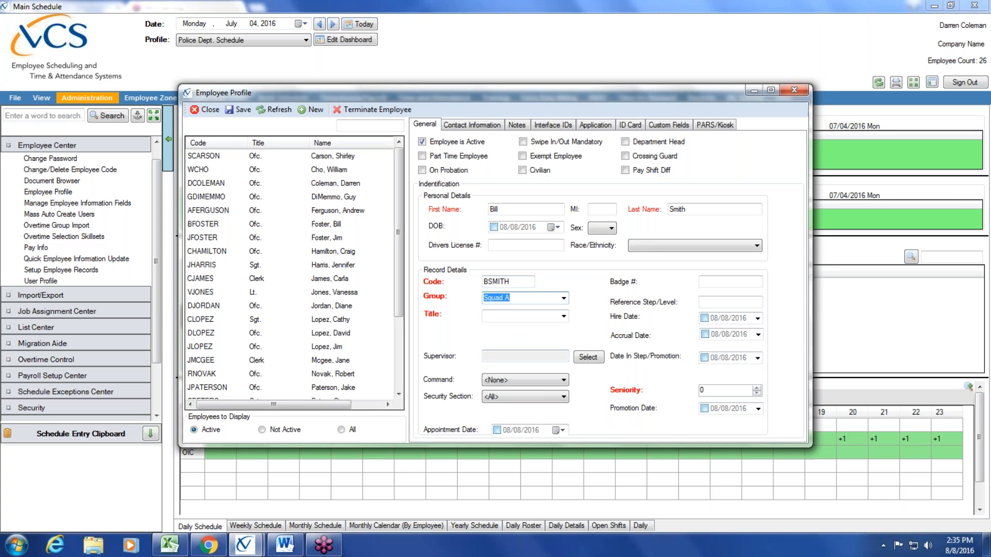
left_click(564, 316)
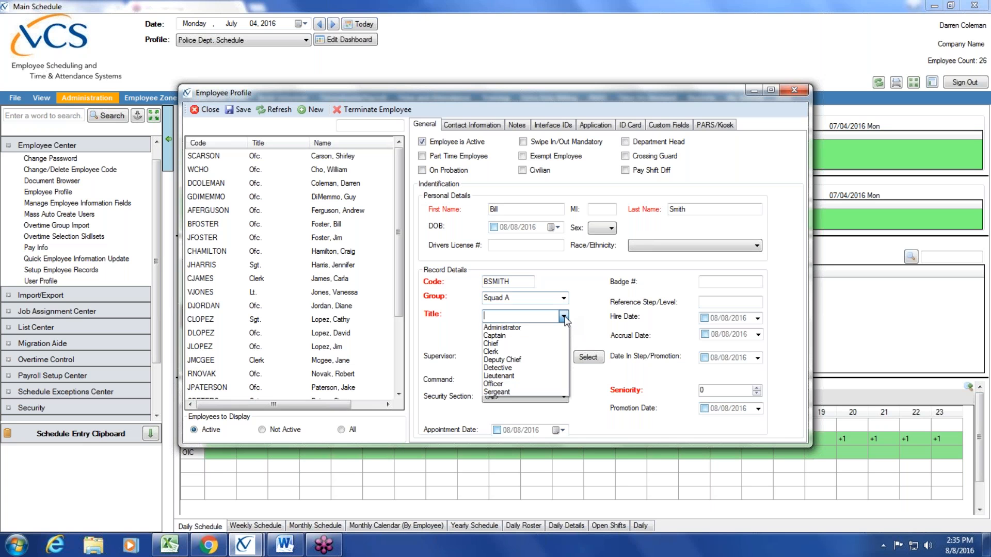
left_click(530, 384)
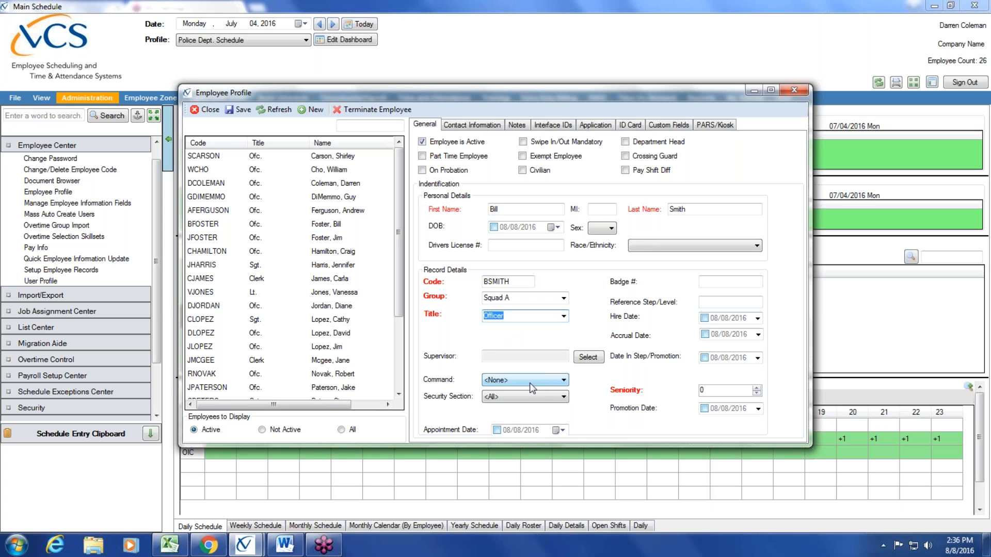
left_click(713, 391)
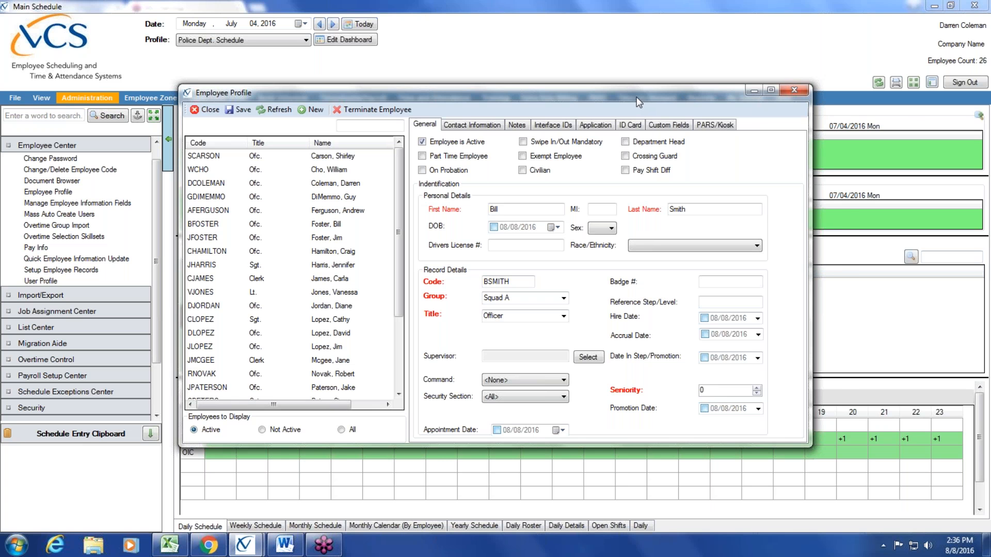
left_click(983, 23)
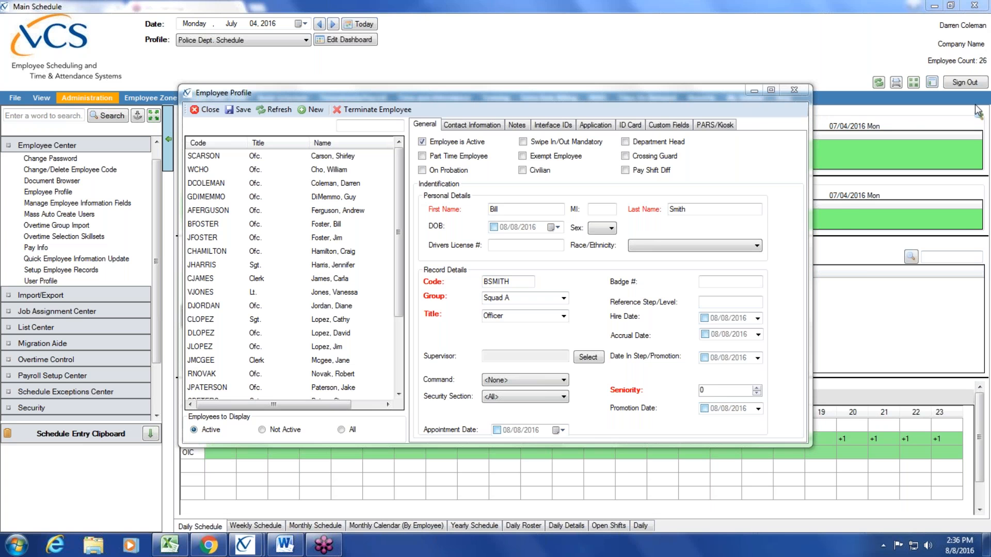
- Set Seniority to 27 and reposition the Employee Profile window
left_click(731, 392)
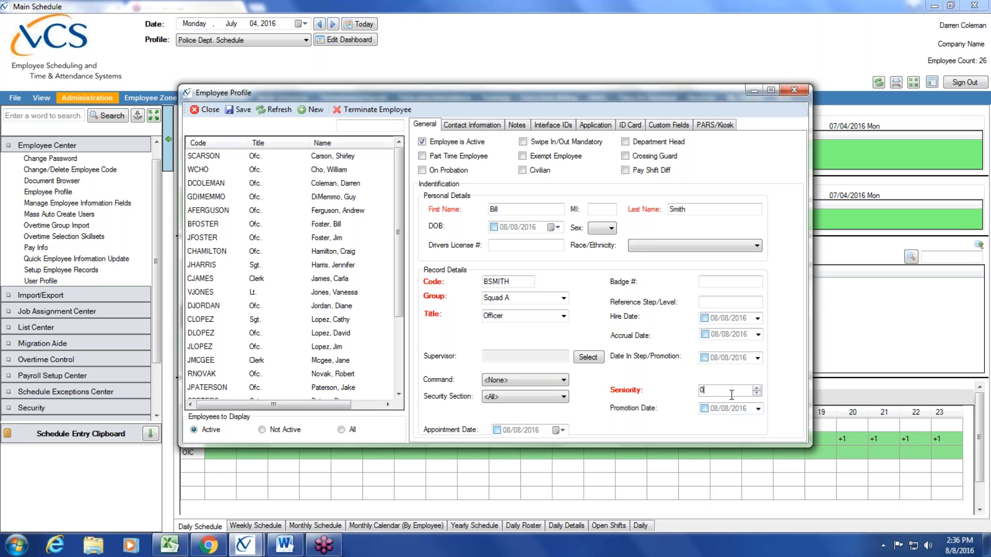
type("27")
left_click_drag(437, 92, 667, 89)
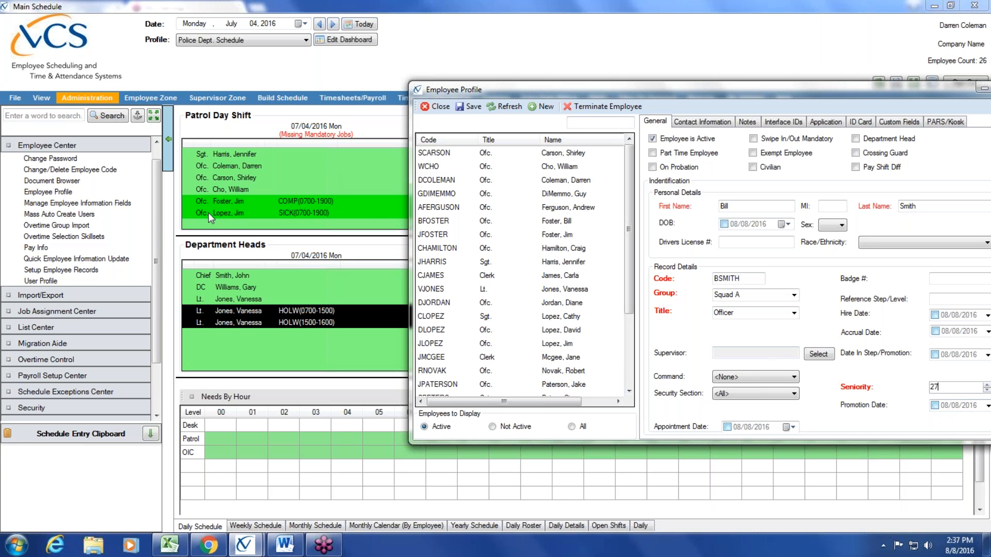
left_click_drag(548, 88, 545, 276)
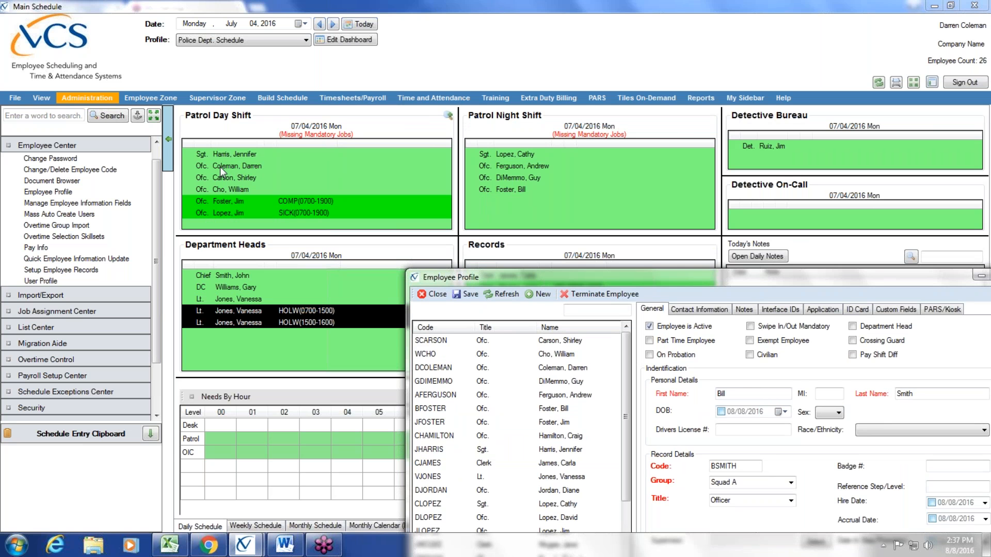
left_click_drag(528, 280, 476, 118)
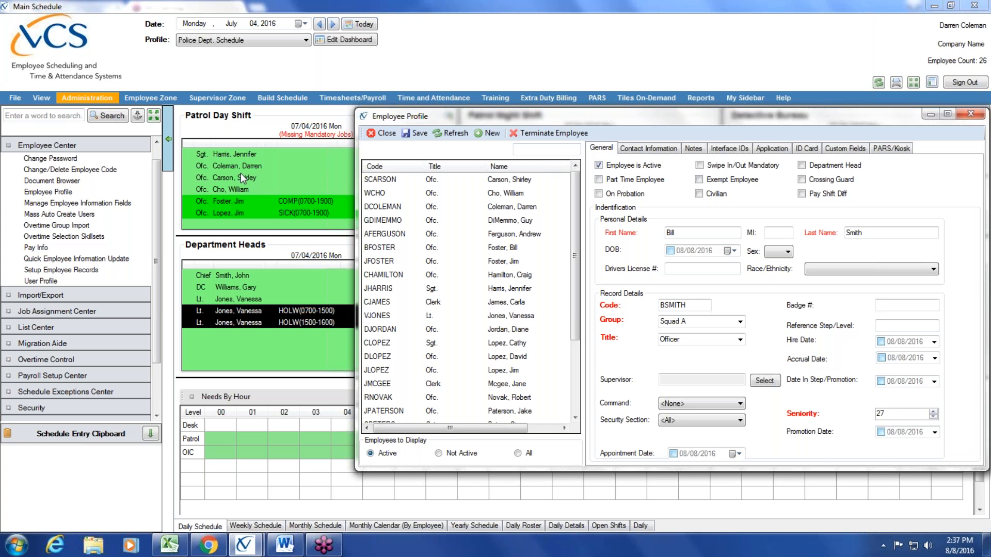
left_click_drag(674, 121, 559, 103)
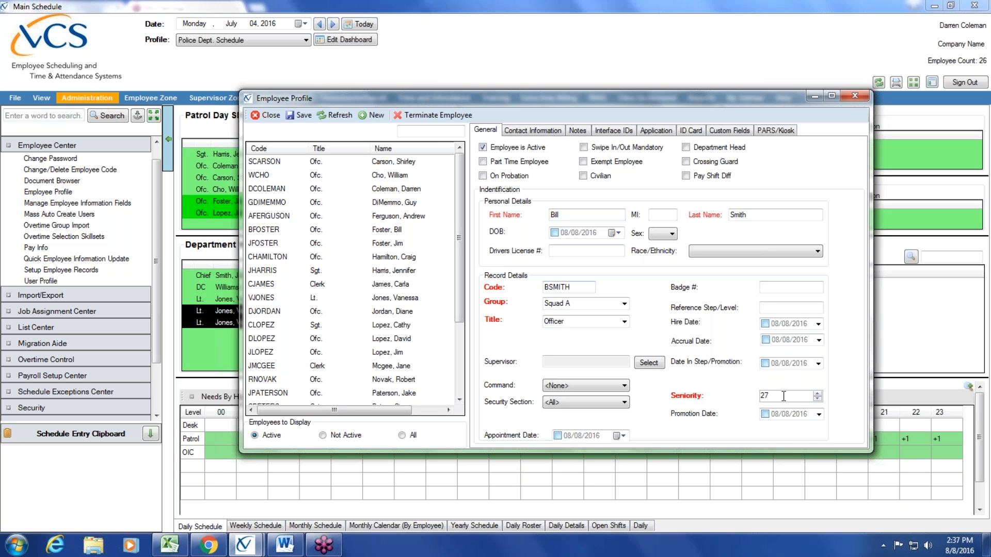
- Enable Hire Date and Accrual Date and set the accrual date to 05/30/2010
left_click(765, 324)
left_click(766, 340)
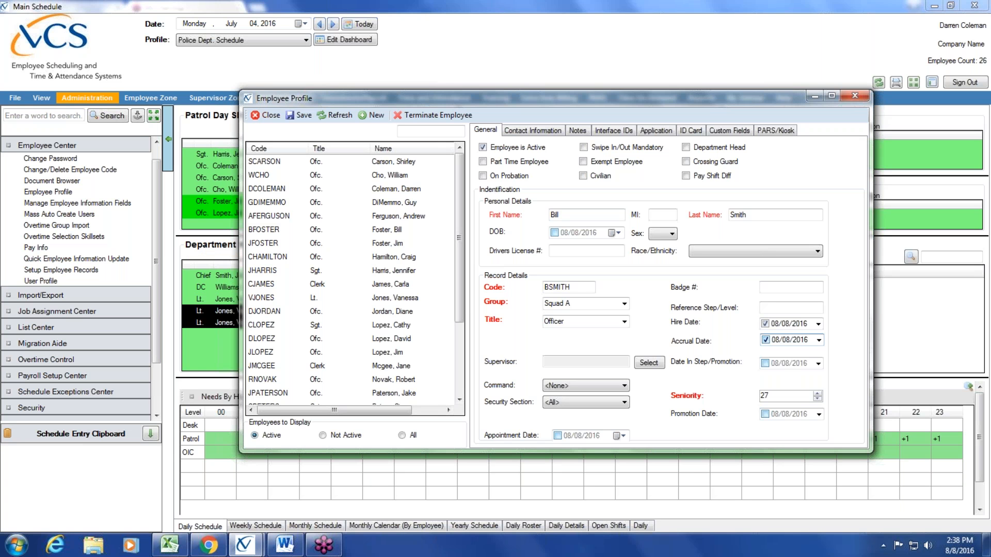
left_click(776, 324)
left_click(785, 324)
left_click(777, 341)
type("5")
left_click(786, 341)
type("30/2010")
key("Tab")
- Flag the employee On Probation and Pay Shift Diff, then show Contact Information
left_click(784, 340)
left_click(798, 340)
left_click(482, 175)
left_click(685, 175)
left_click(539, 135)
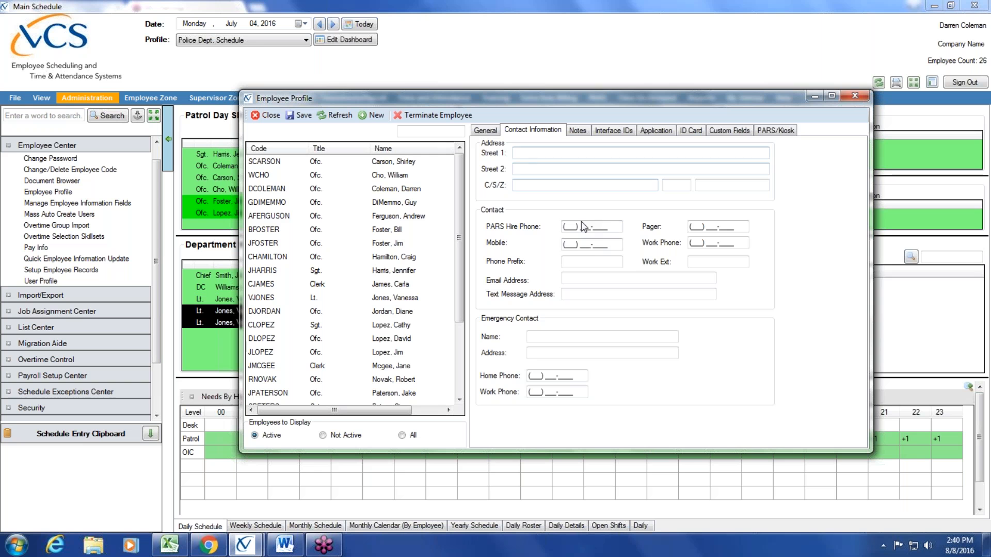
- Enter the employee's mobile number, e-mail address and text-message address, then save
left_click(566, 243)
left_click(565, 353)
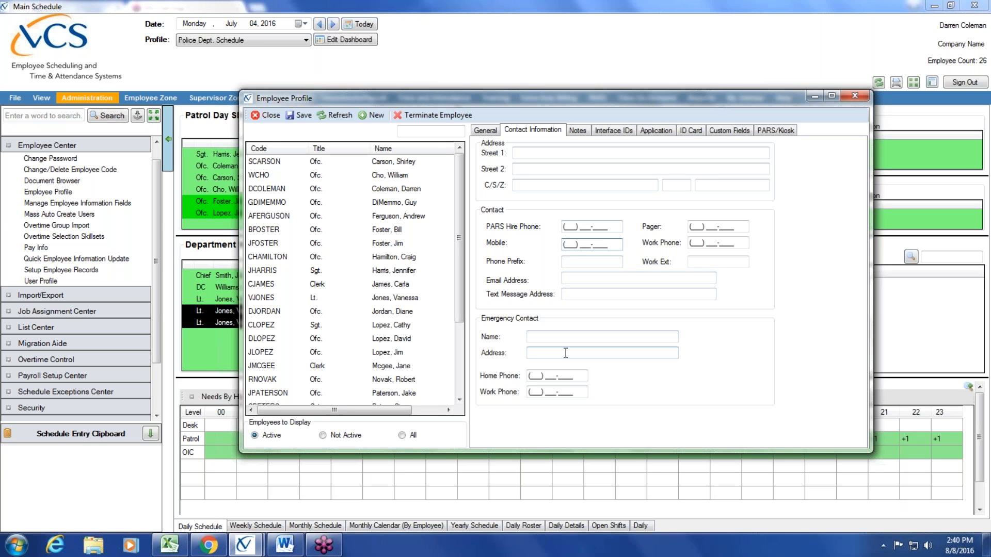
left_click(581, 282)
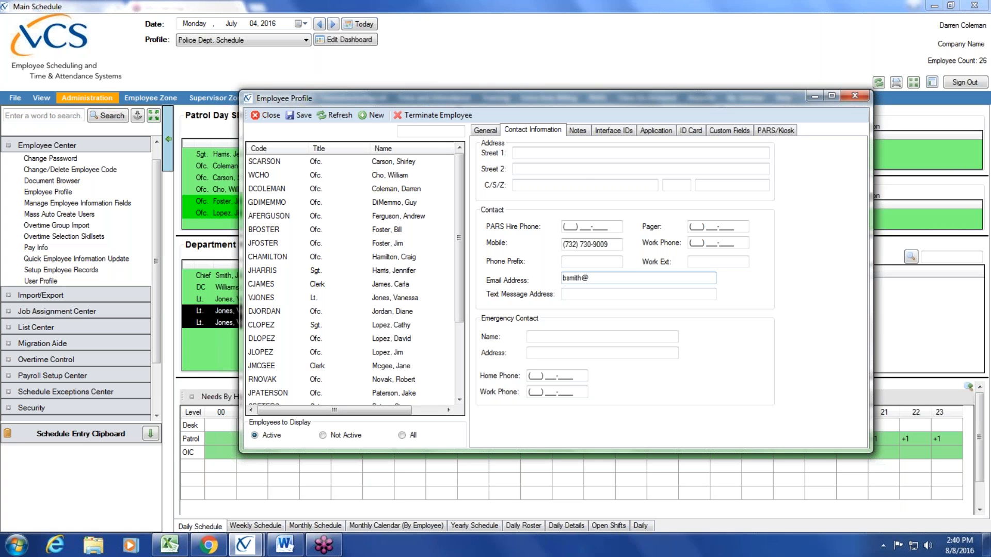
left_click(596, 292)
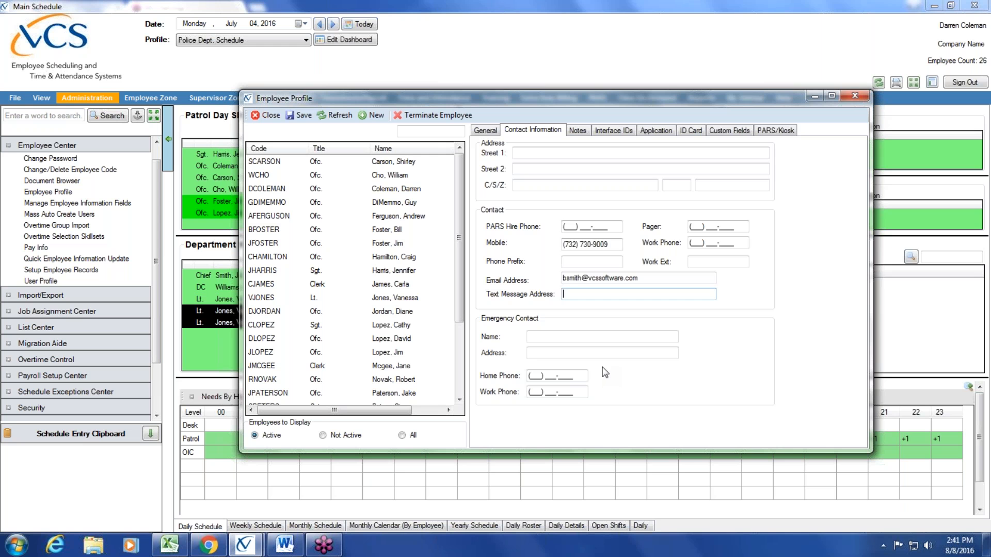
left_click(303, 118)
- Tick the Patrol validation skill set on the employee's Application tab
left_click(658, 133)
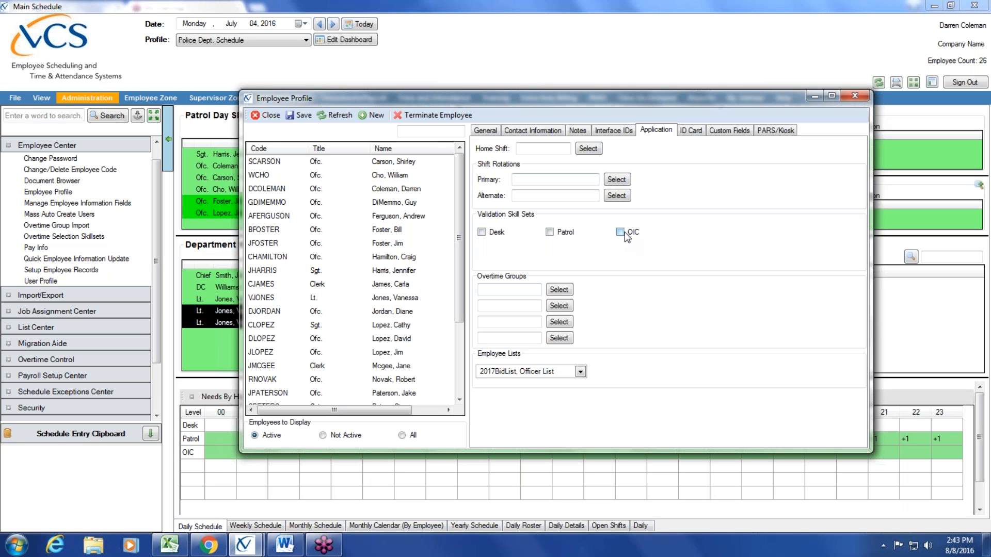
left_click(549, 234)
- Add the PTL overtime group to the first Overtime Groups slot
left_click(561, 291)
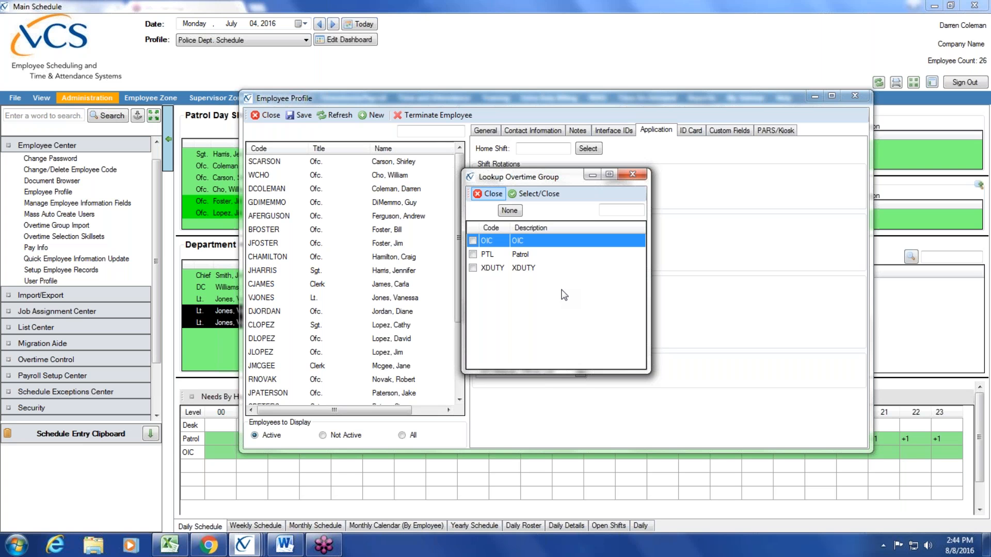
double_click(472, 254)
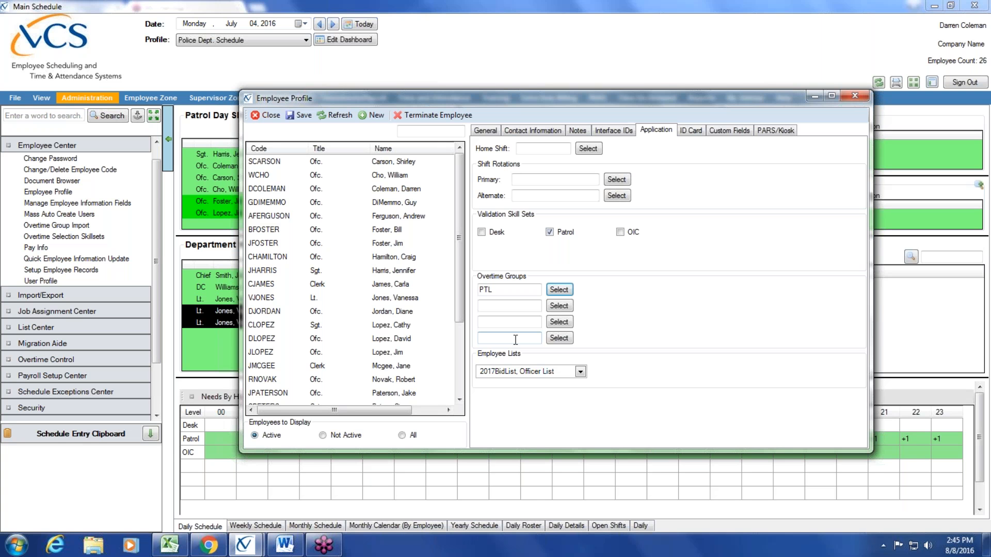
left_click(581, 372)
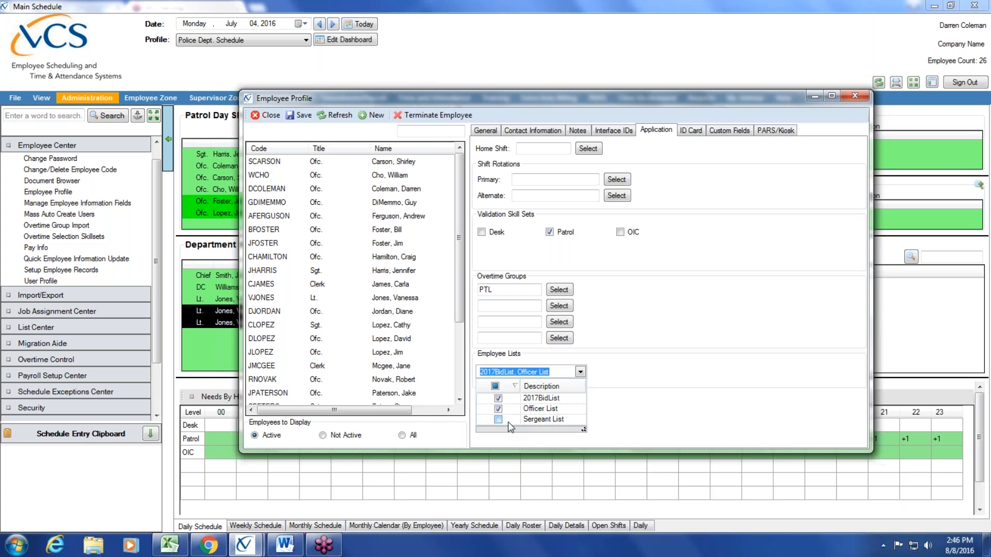
left_click(615, 407)
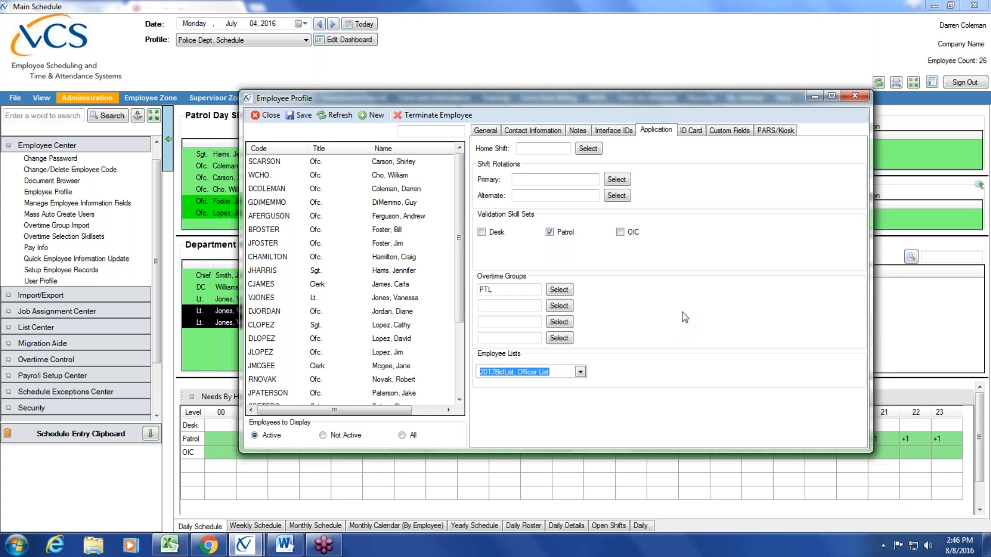
left_click(303, 116)
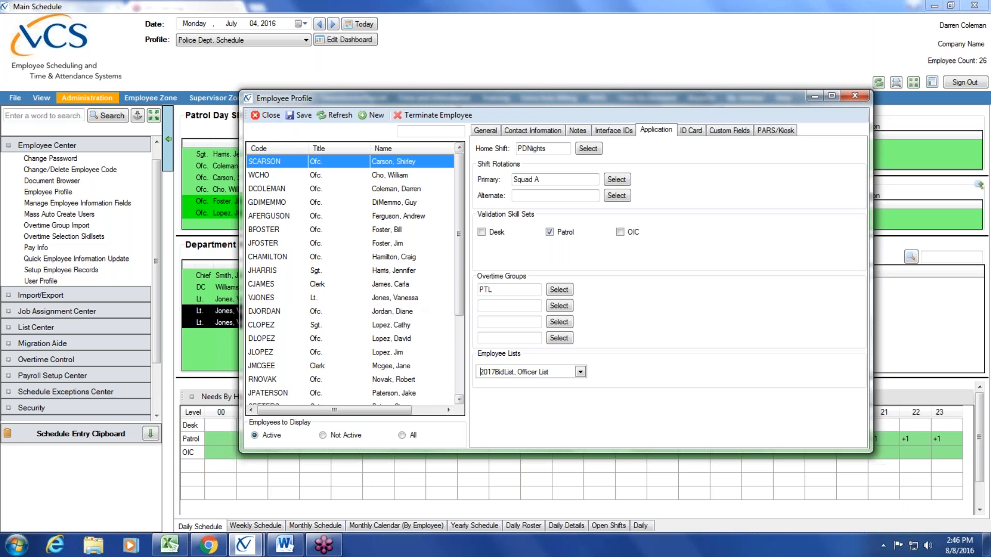
- Select the new employee's record, close Employee Profile, and open Pay Info
left_click_drag(458, 274, 454, 351)
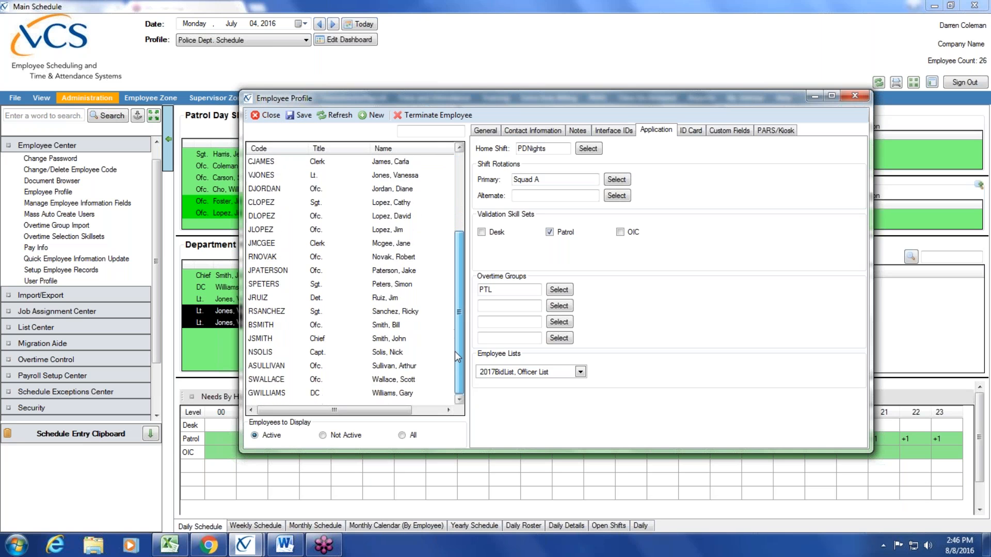
left_click(391, 325)
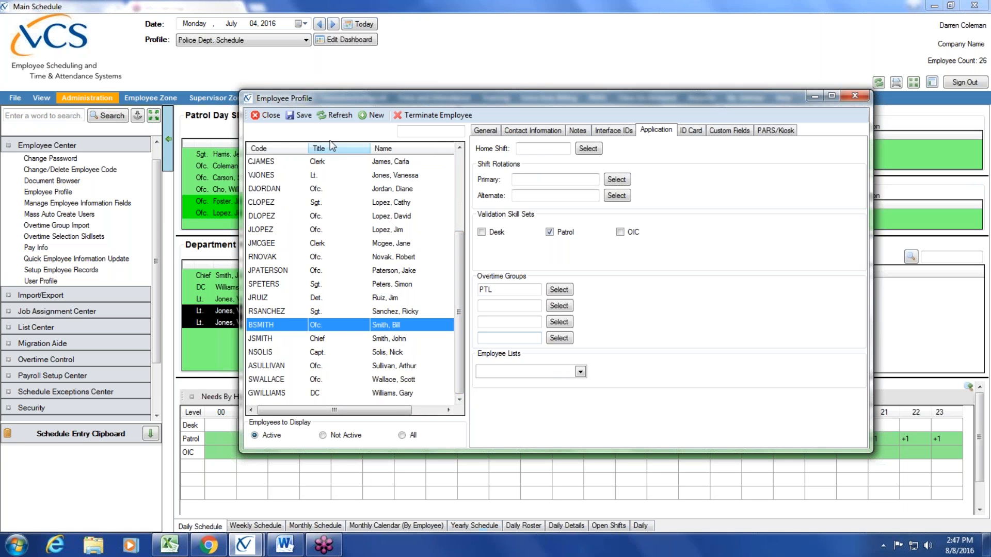
left_click(267, 118)
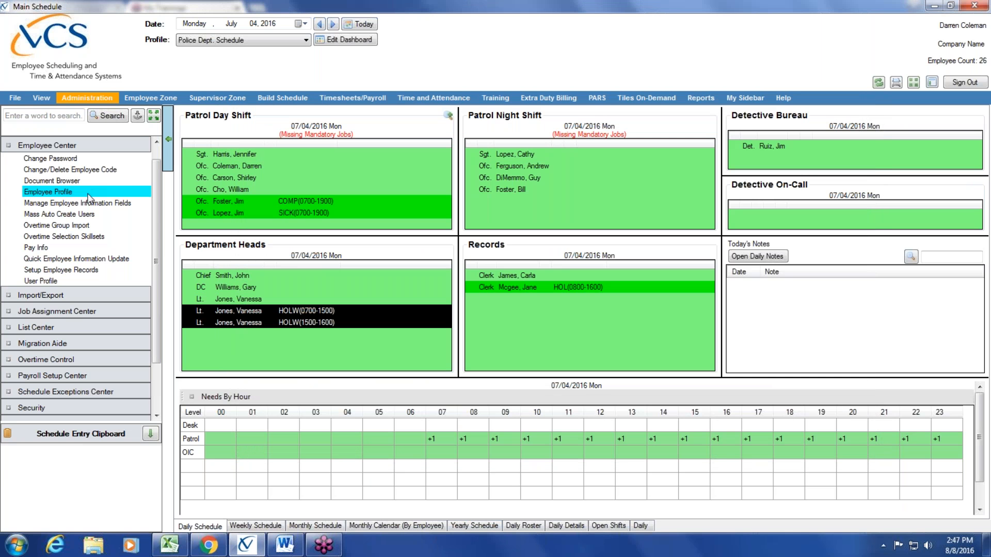
left_click(76, 248)
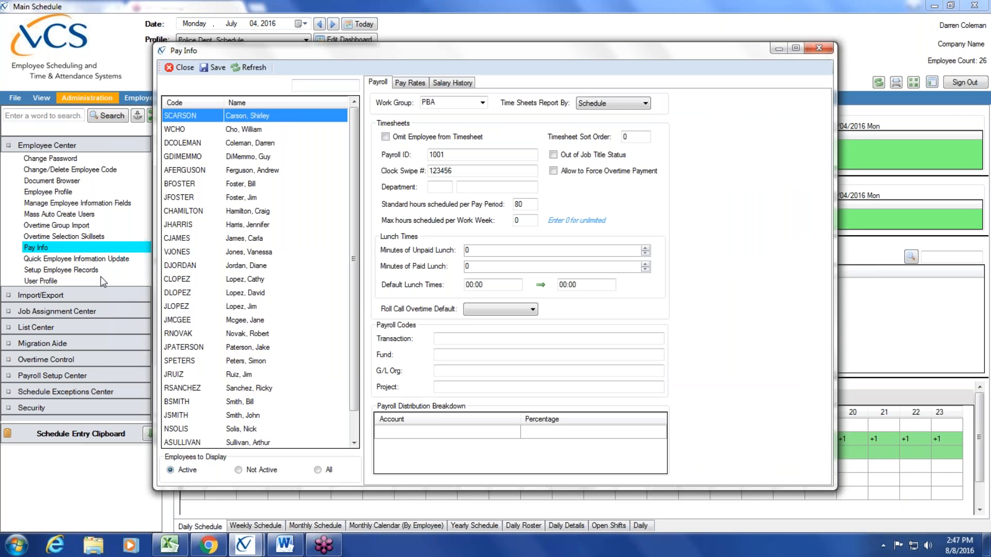
- Select the new employee's pay record and set its Work Group to PBA
left_click(248, 402)
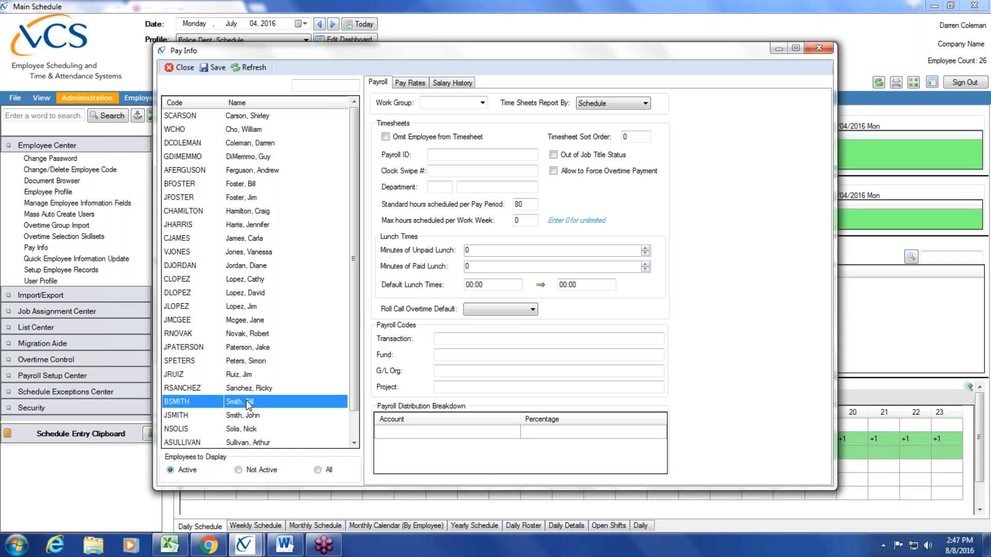
left_click(482, 103)
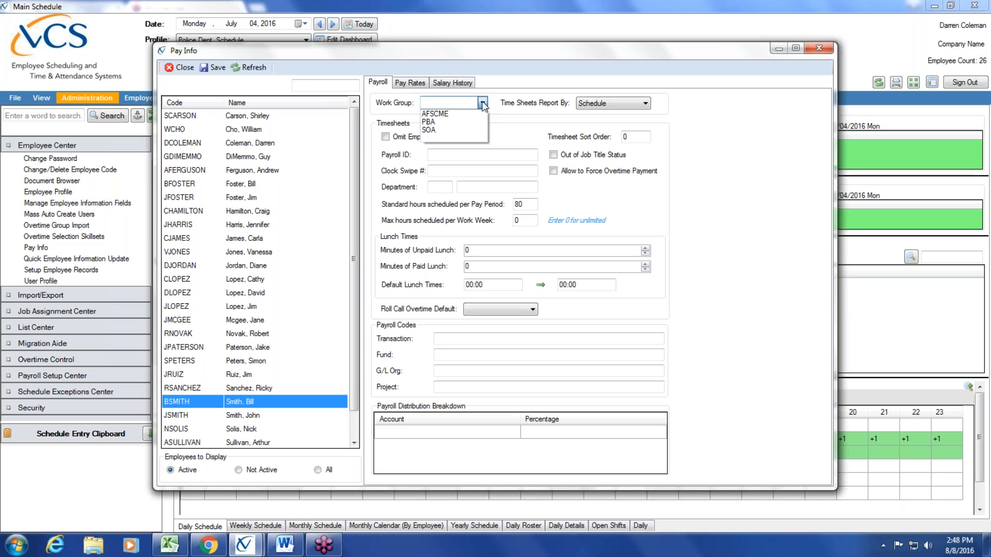
left_click(461, 123)
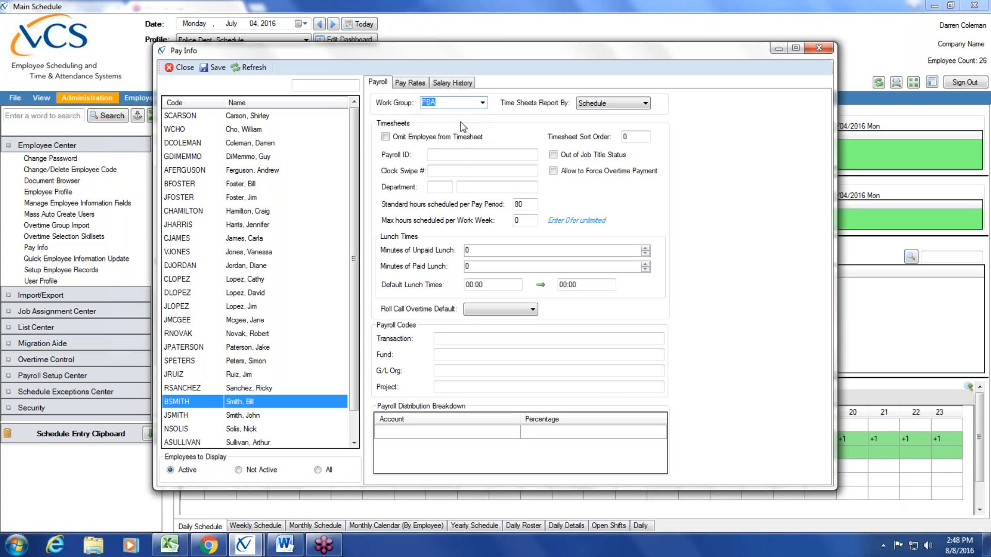
- Enter 153 as the new employee's payroll ID on the Payroll tab
left_click(460, 155)
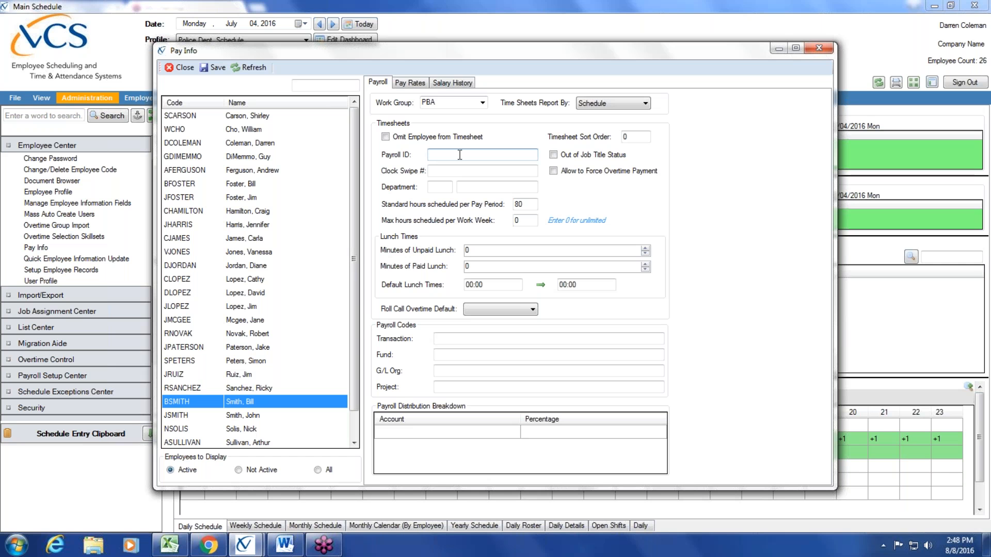
type("153")
left_click_drag(466, 154, 426, 155)
left_click(466, 155)
left_click_drag(461, 152, 397, 161)
left_click(535, 202)
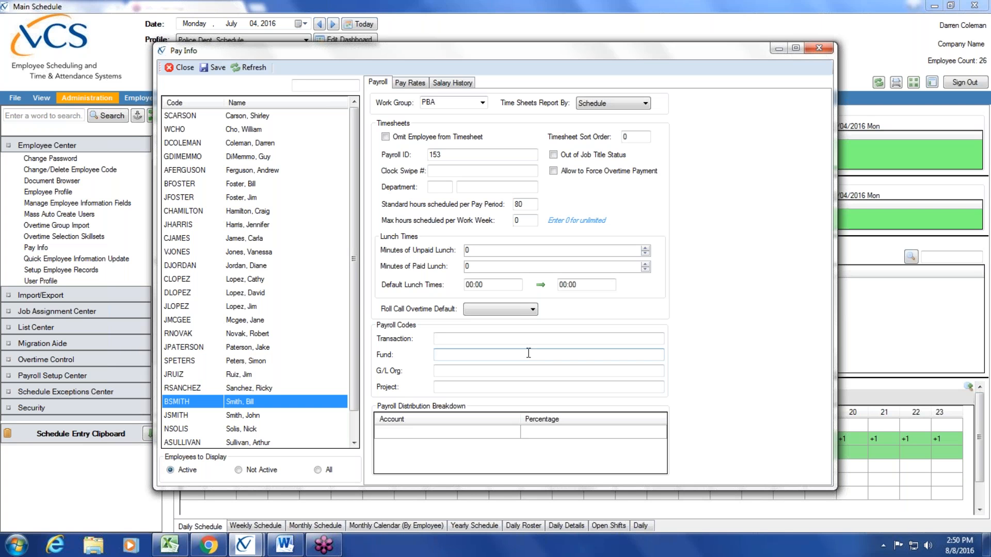
- Replace the Minutes of Unpaid Lunch value with 60
key("BackSpace")
type("60")
left_click(416, 84)
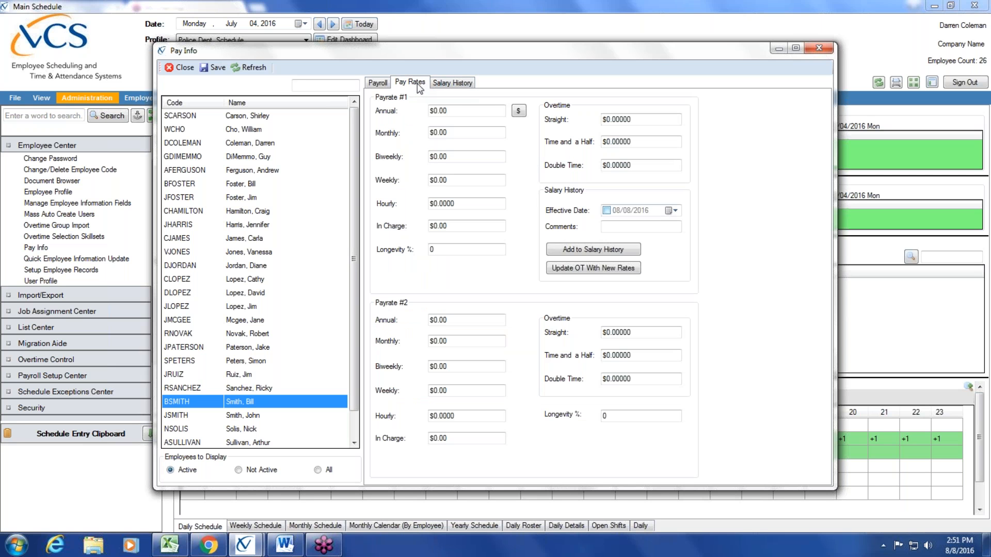
left_click(464, 112)
key("BackSpace")
key("BackSpace")
key("BackSpace")
key("BackSpace")
key("BackSpace")
type("40")
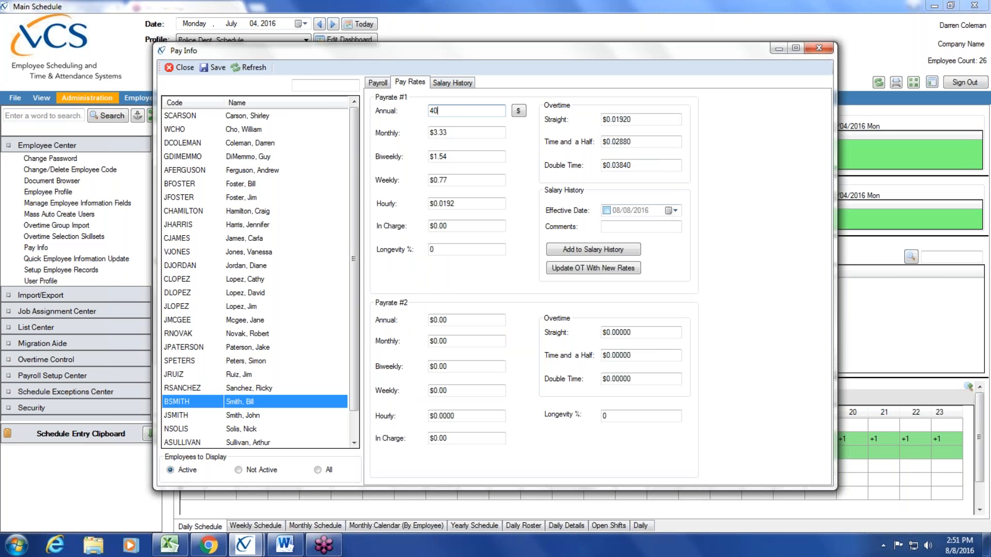
type("000")
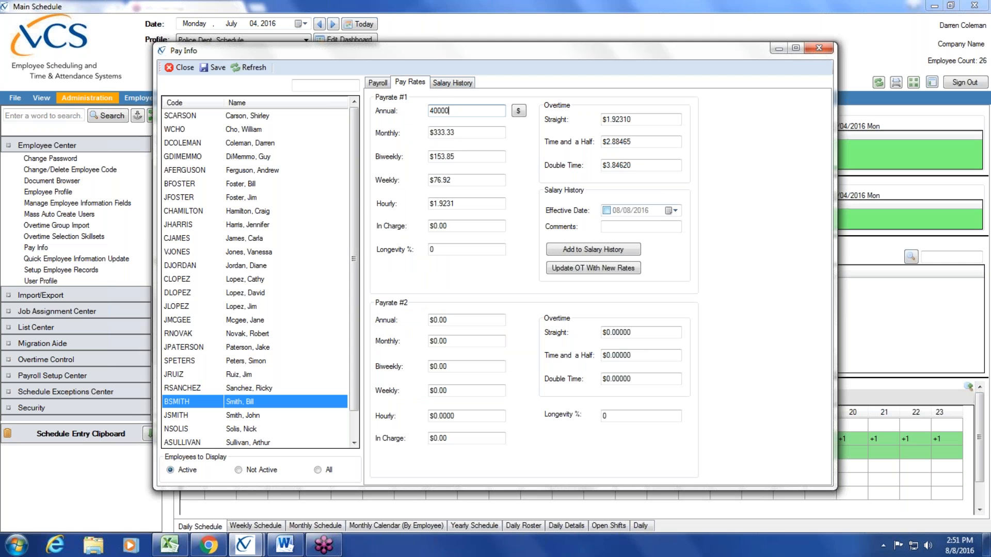
left_click(483, 133)
left_click(483, 154)
left_click(471, 184)
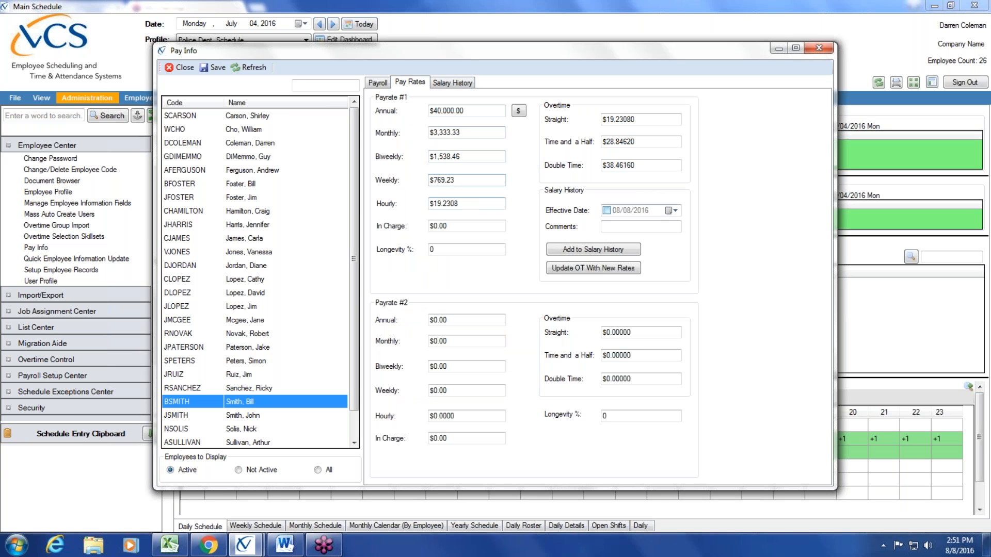
left_click(471, 204)
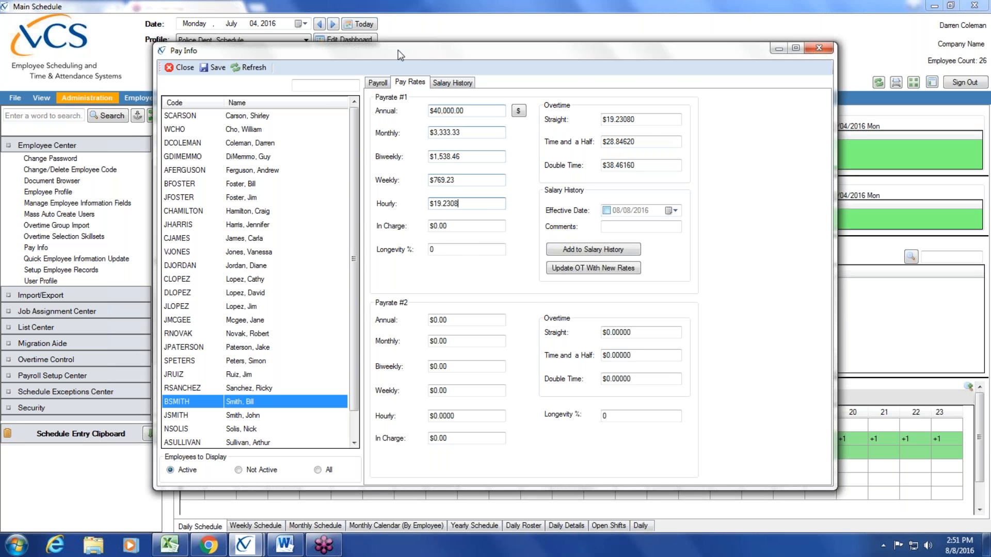
left_click(377, 82)
double_click(518, 204)
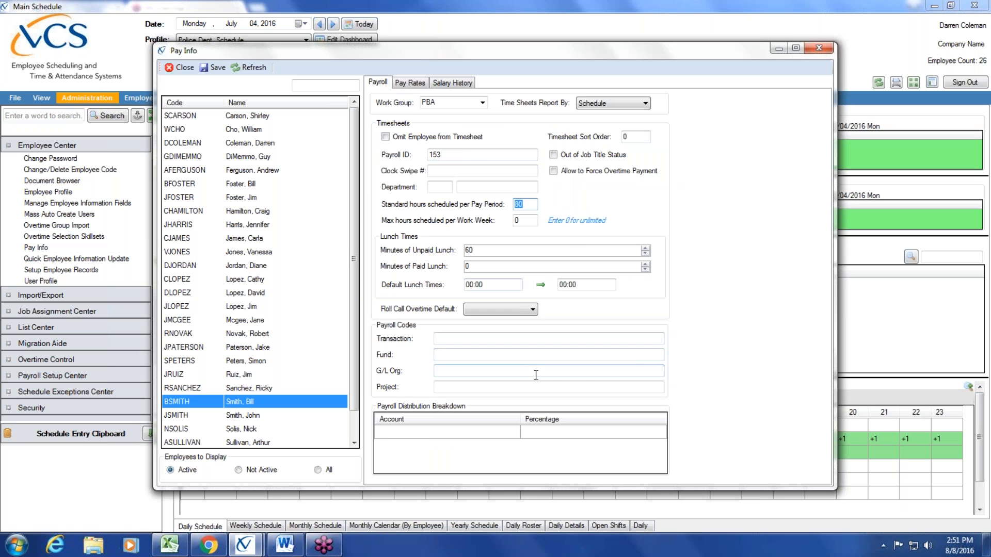
left_click(408, 87)
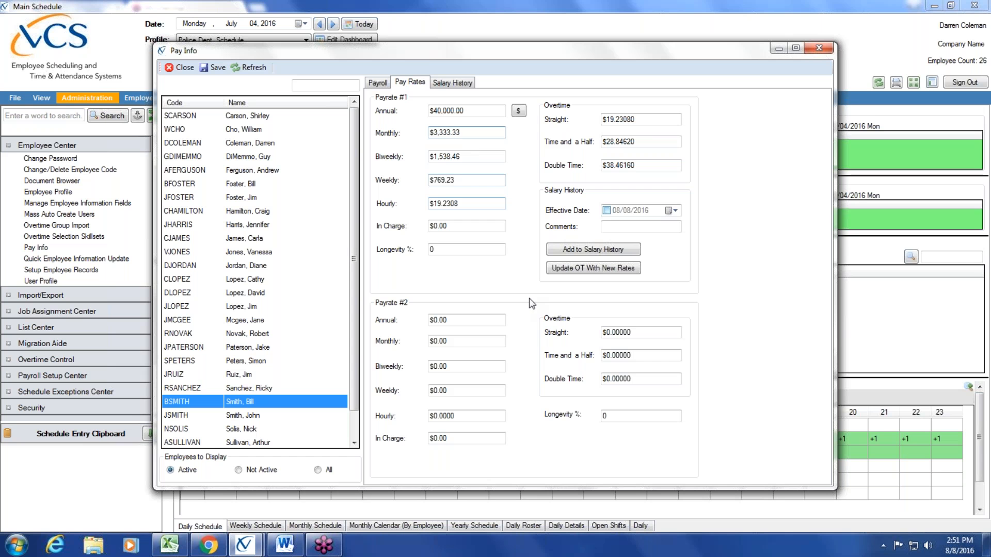
left_click(475, 157)
left_click(474, 180)
left_click(650, 142)
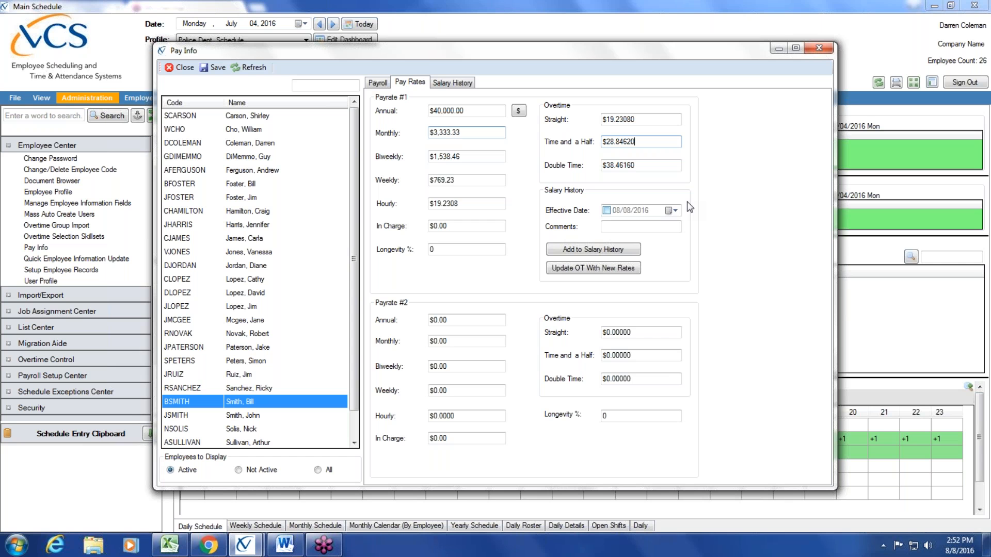
- Add the $40,000.00 annual pay to salary history effective 08/08/2016 and save
left_click(606, 210)
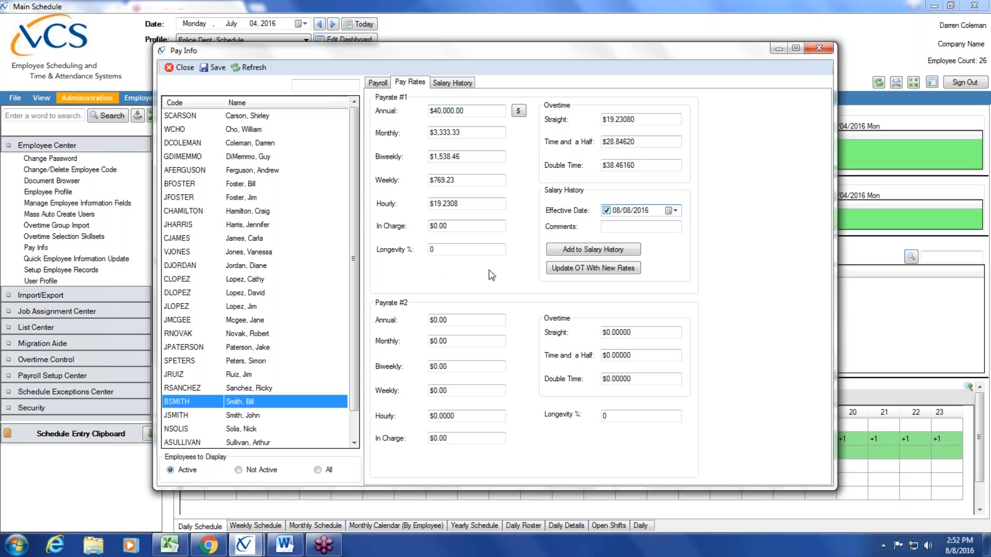
left_click(578, 247)
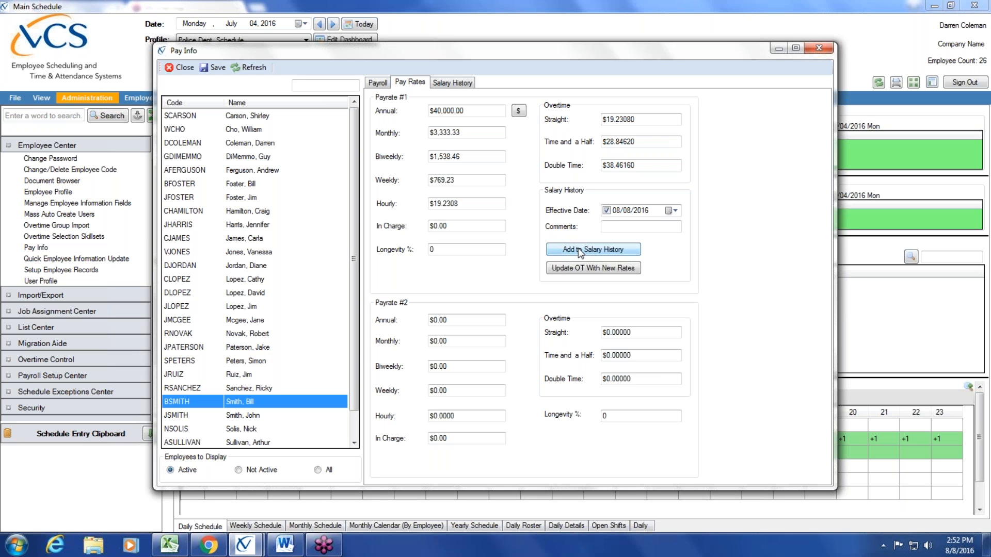
left_click(607, 210)
left_click(613, 250)
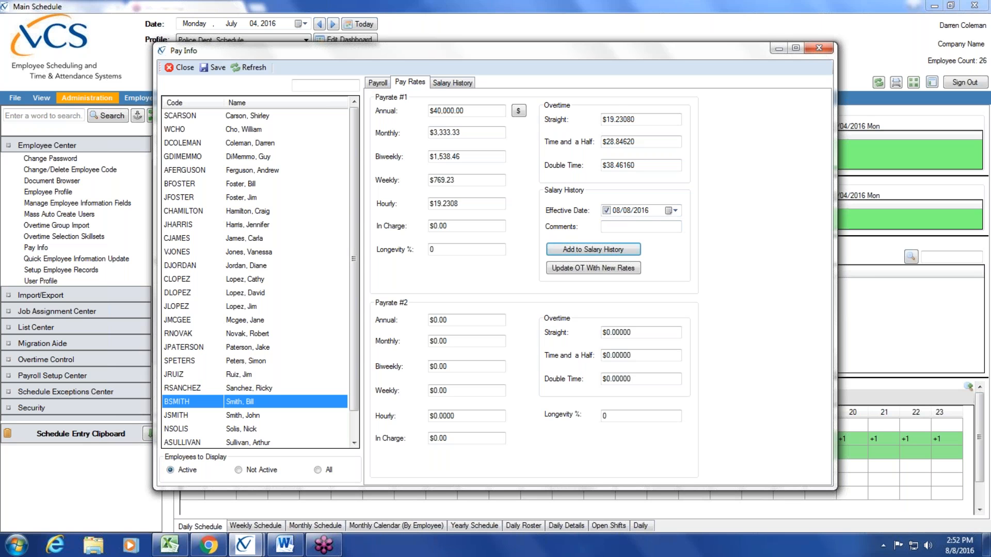
left_click(452, 84)
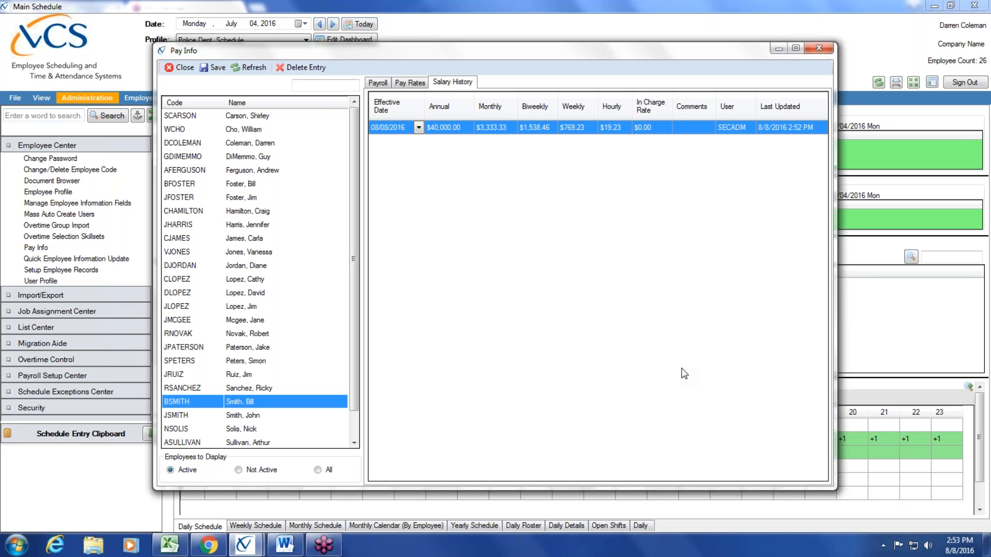
left_click(220, 70)
- Close the Pay Info window
left_click(184, 68)
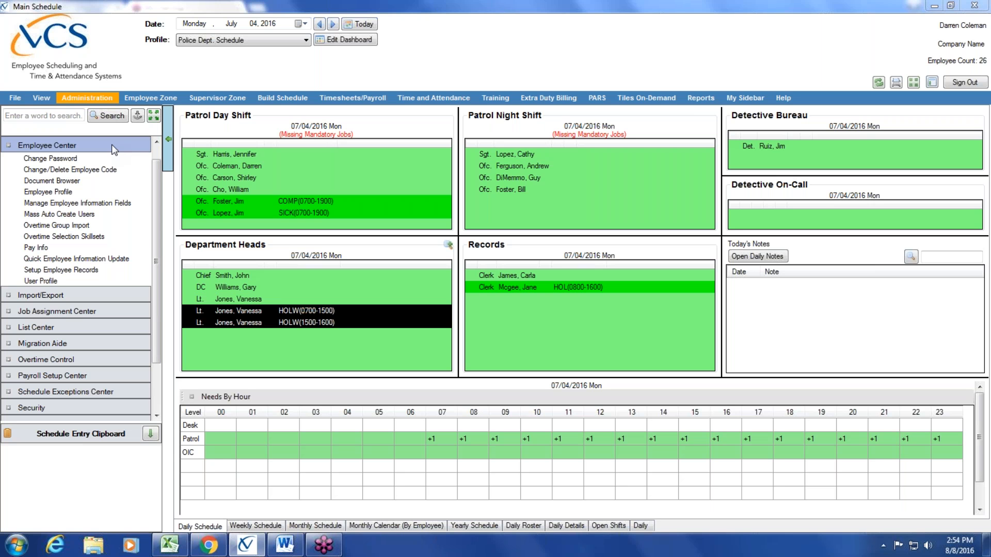
- Open User Profile under Employee Center and create a new blank user record
left_click(90, 280)
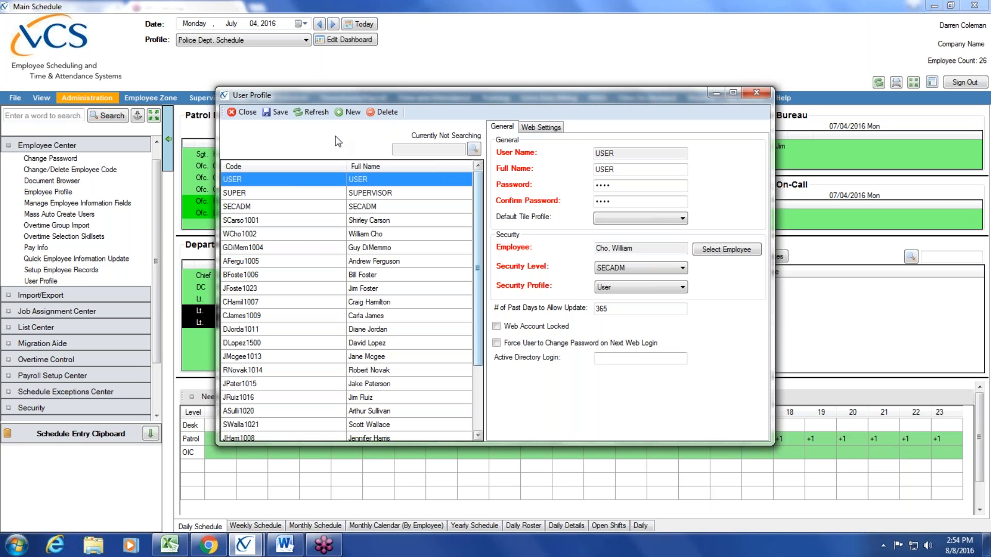
left_click(352, 112)
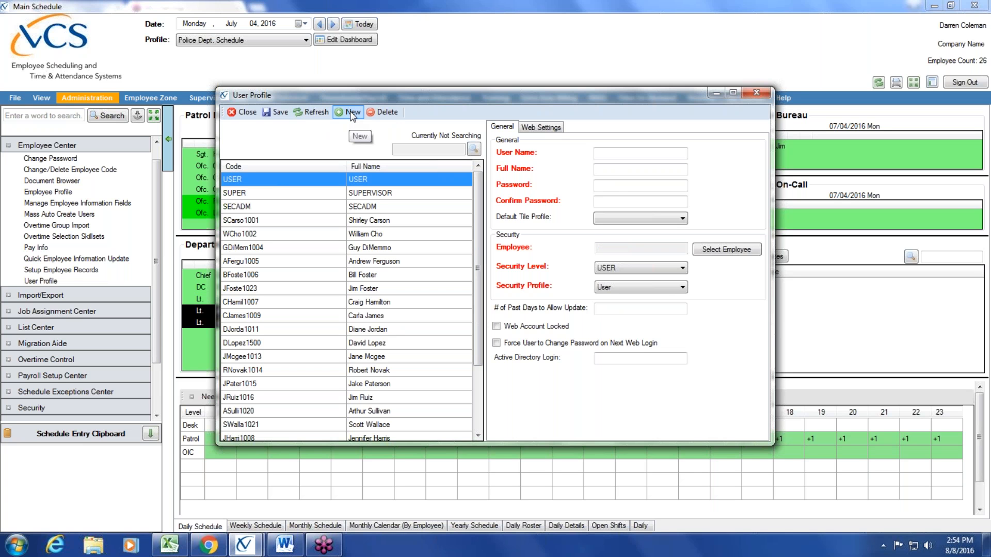
left_click(614, 153)
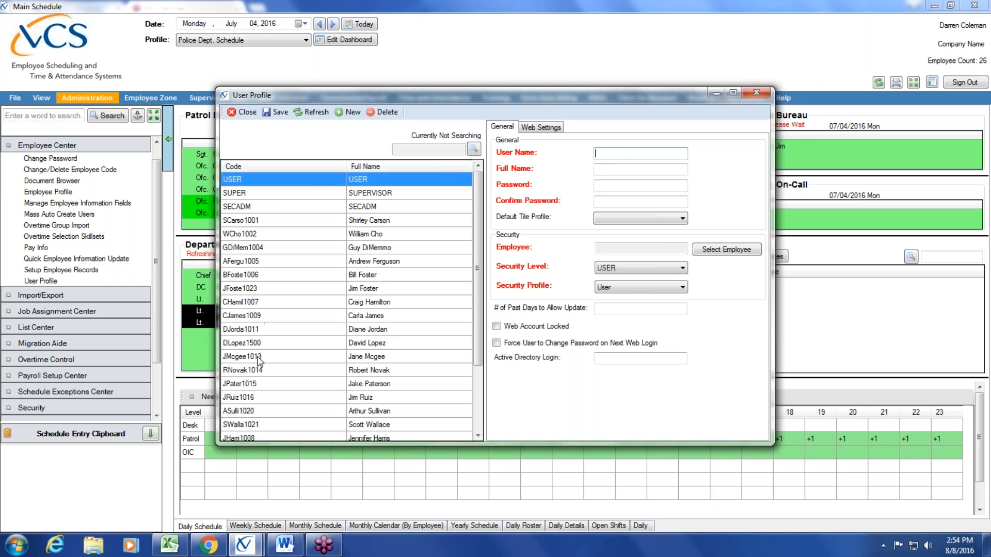
scroll(475, 347, "down", 1)
scroll(475, 346, "down", 1)
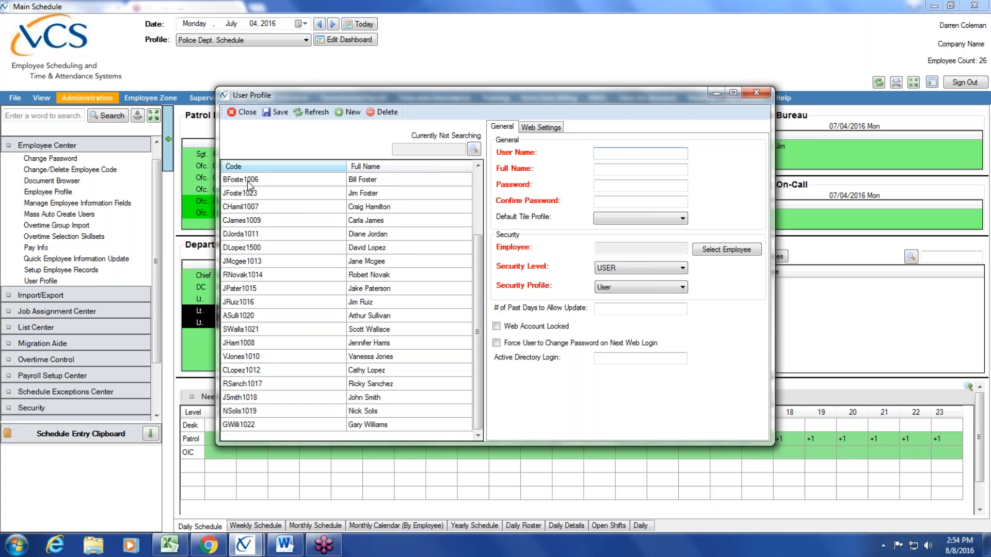
left_click_drag(479, 402, 480, 314)
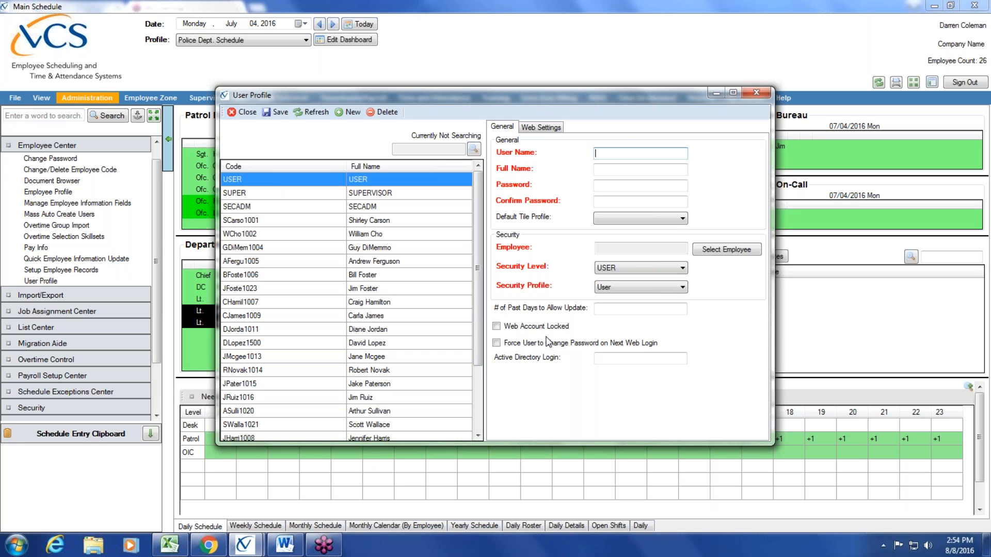
- Enter the new login's user name and the employee's full name
left_click(608, 152)
type("b")
key("BackSpace")
type("Br")
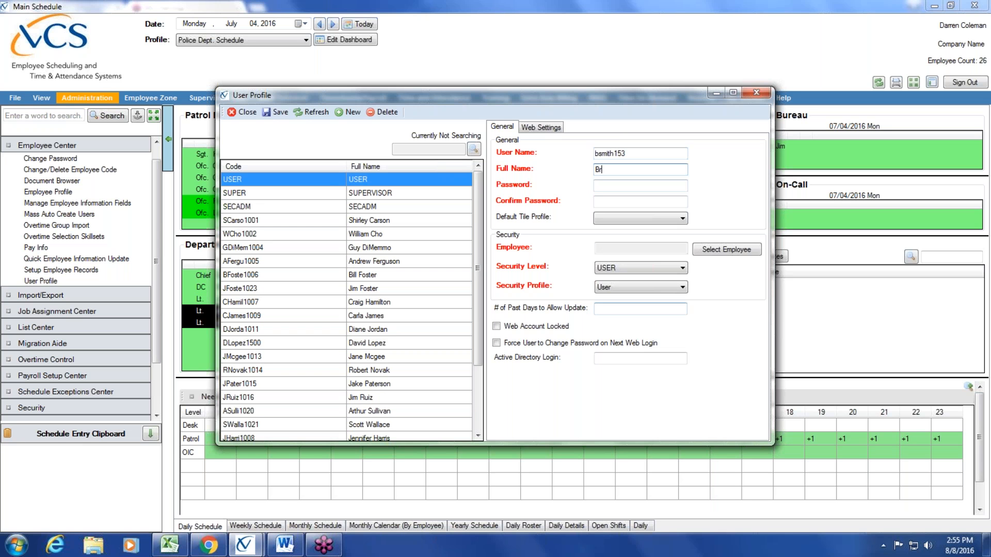
key("BackSpace")
- Enter the account password and repeat it in Confirm Password
left_click(615, 187)
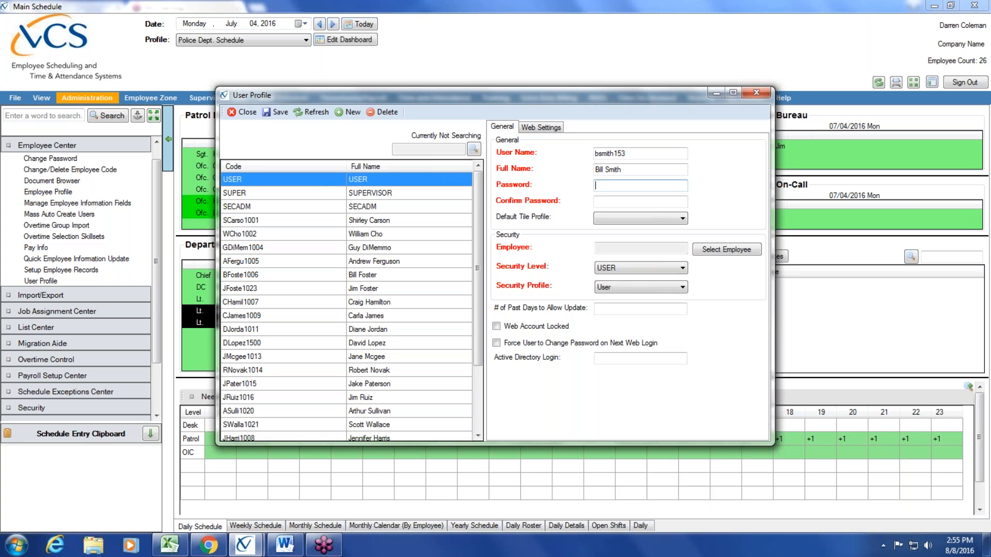
type("p")
type("••••••")
left_click(642, 202)
type("••••••")
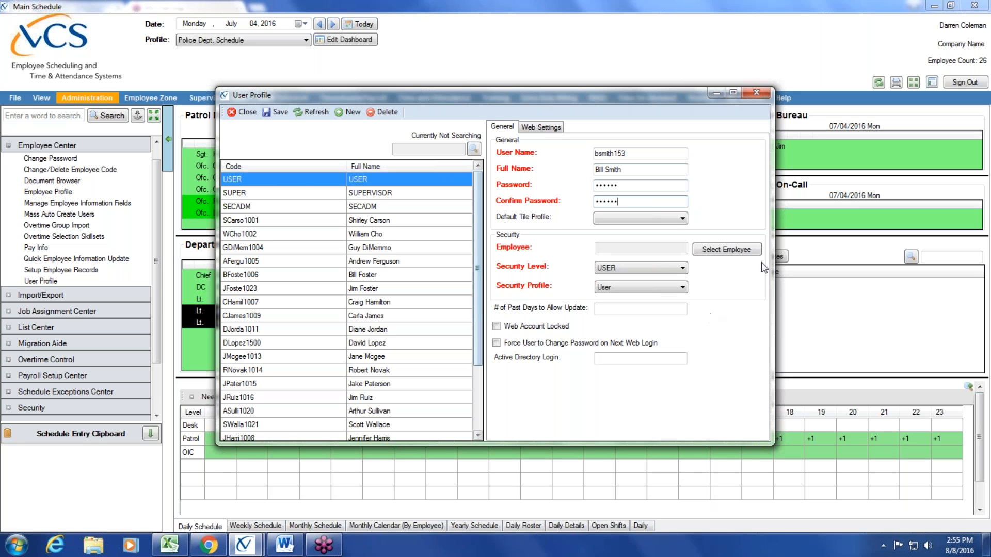
left_click(731, 254)
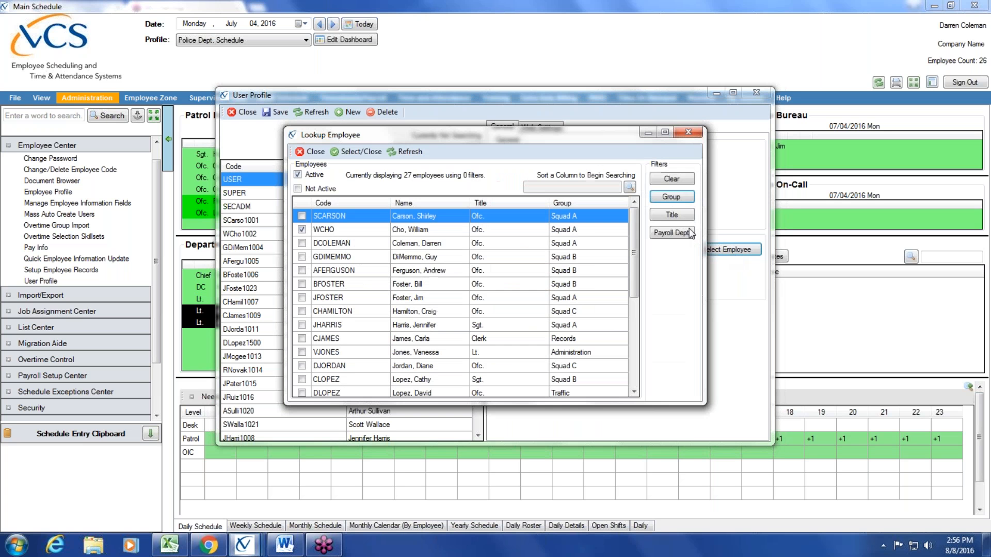
- Pick the new employee's row in the Lookup Employee list to link the login
left_click_drag(636, 239, 634, 322)
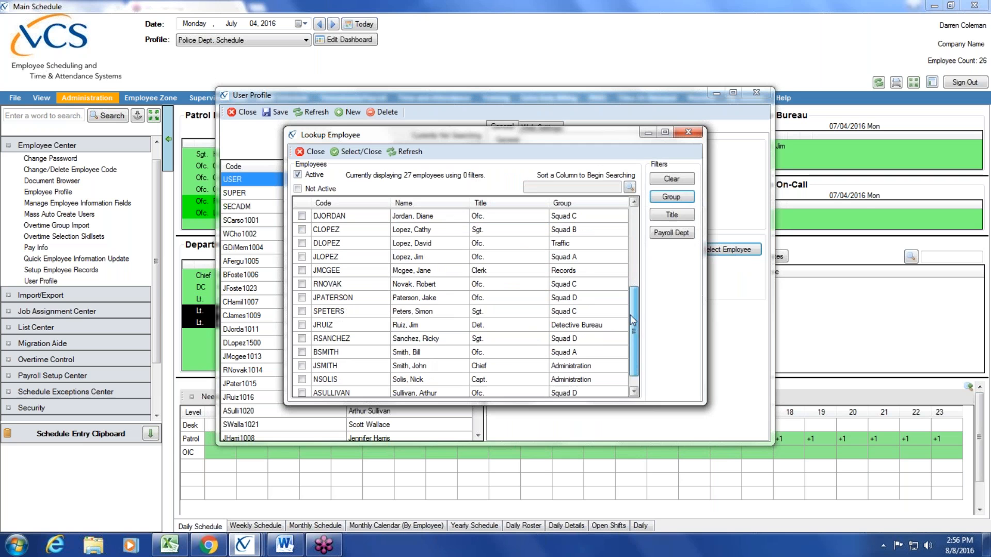
left_click(302, 353)
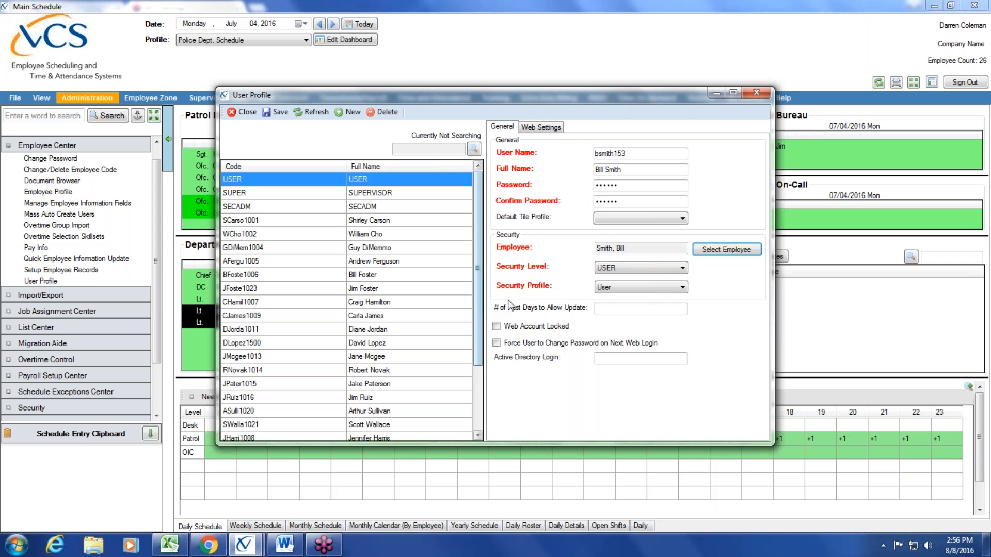
left_click(684, 288)
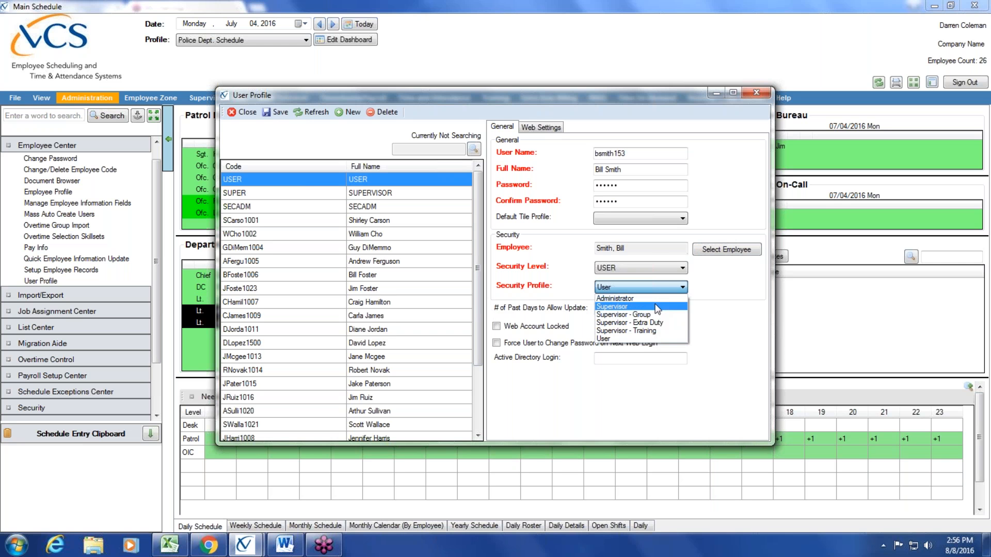
left_click(668, 339)
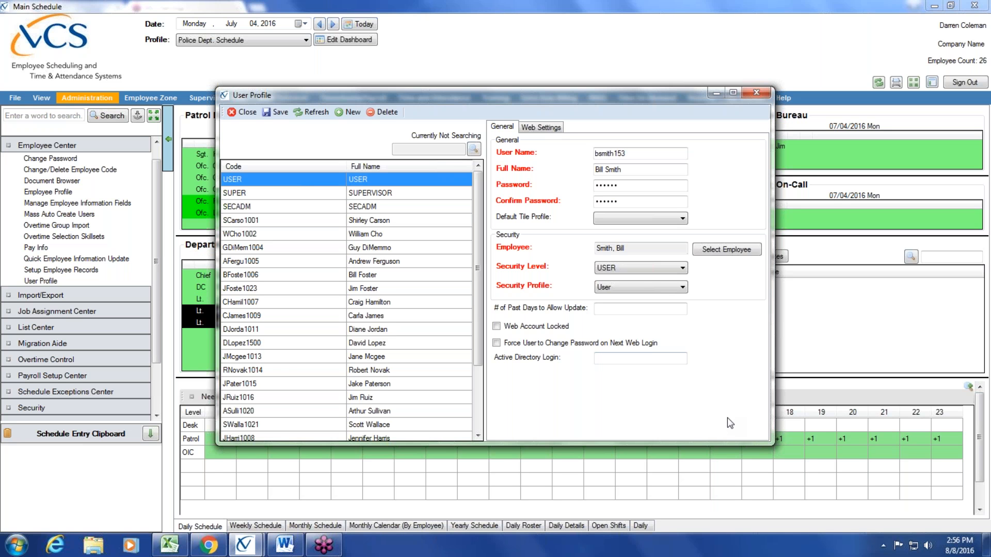
left_click(683, 219)
left_click(717, 213)
left_click_drag(533, 95, 804, 82)
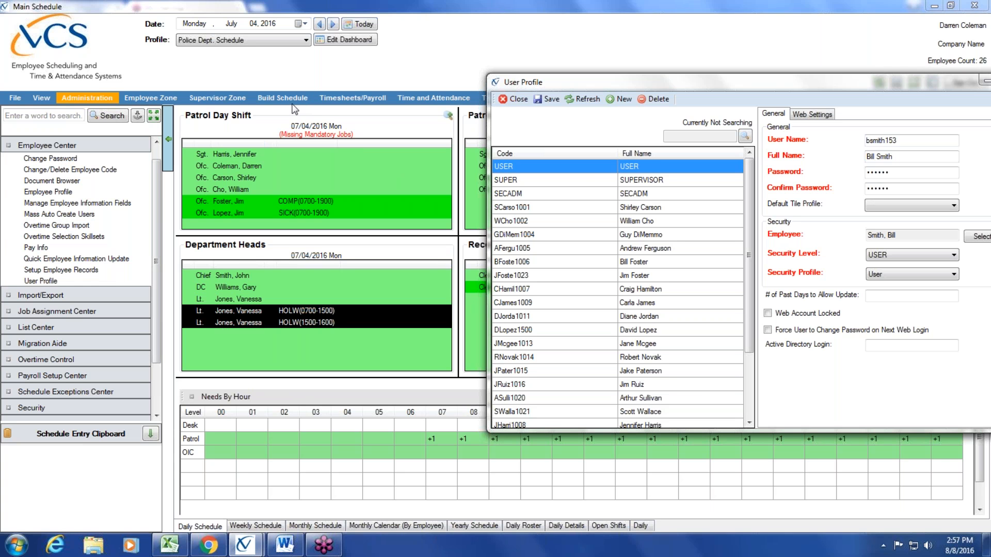
left_click_drag(679, 82, 572, 99)
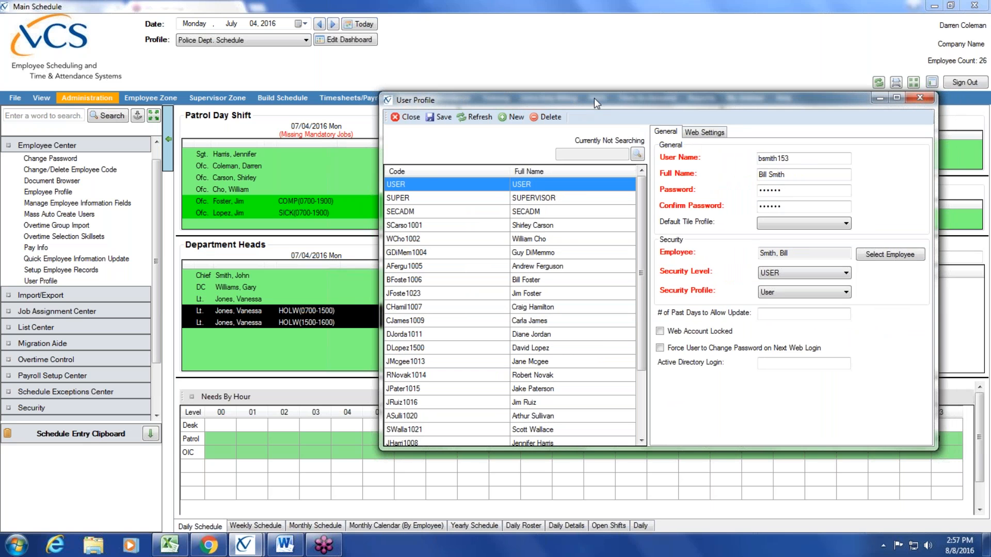
left_click_drag(585, 97, 381, 77)
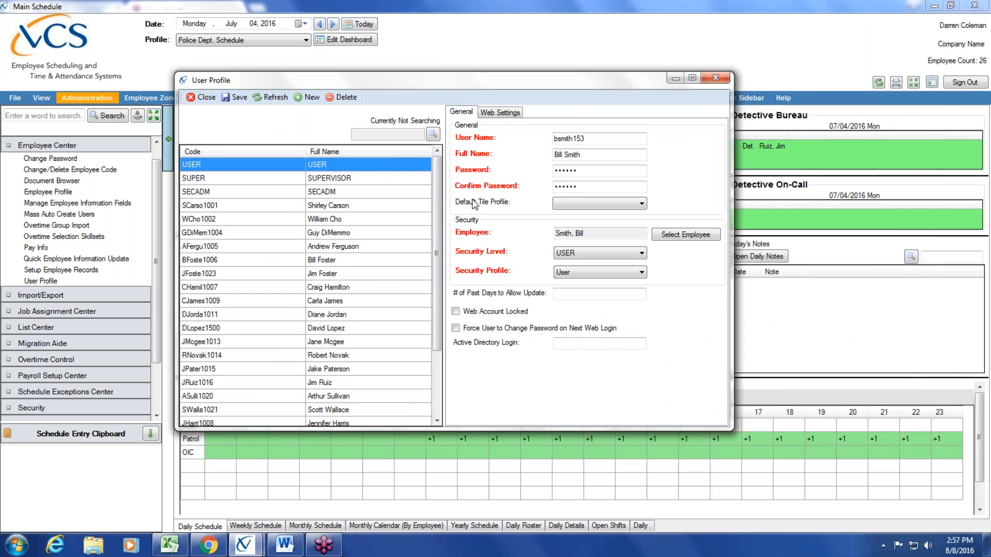
left_click(642, 272)
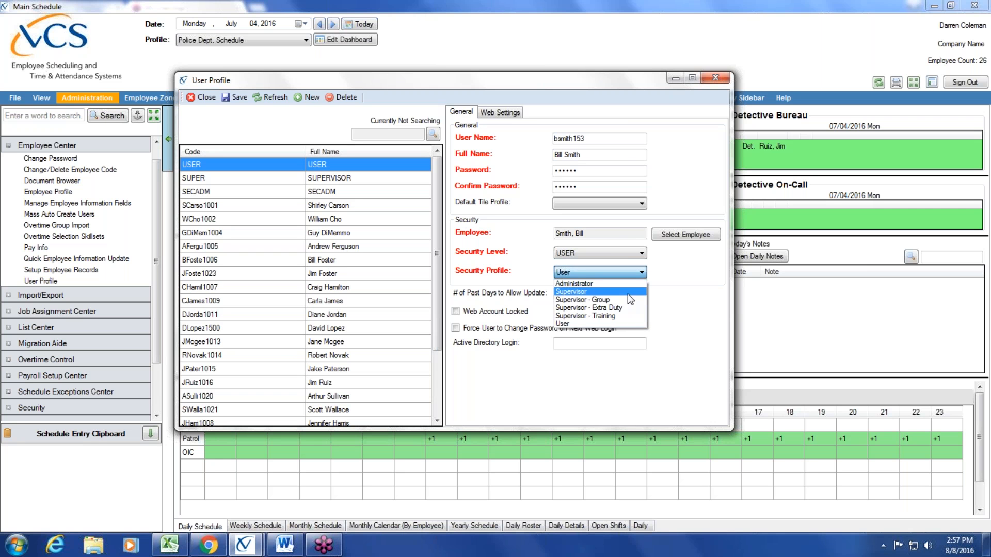
left_click(627, 292)
left_click(642, 273)
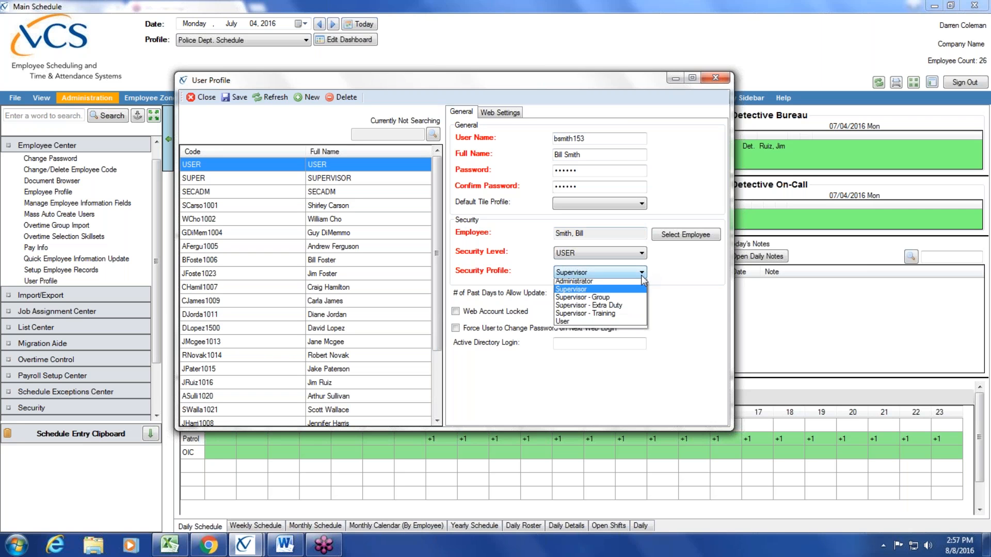
left_click(624, 287)
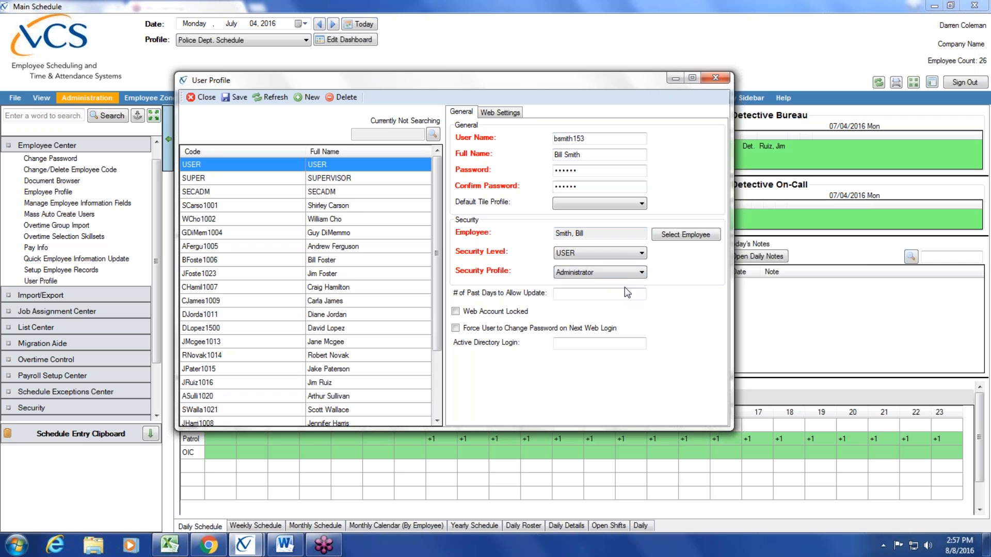
left_click(641, 272)
left_click(600, 324)
left_click(641, 252)
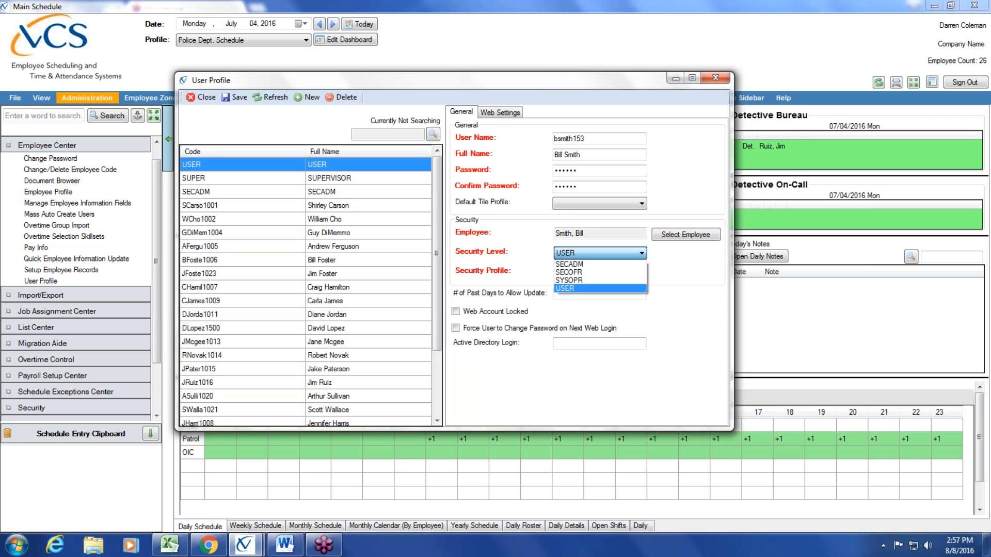
- Set the login's security level to SECOFR, keeping User as the security profile
left_click(634, 288)
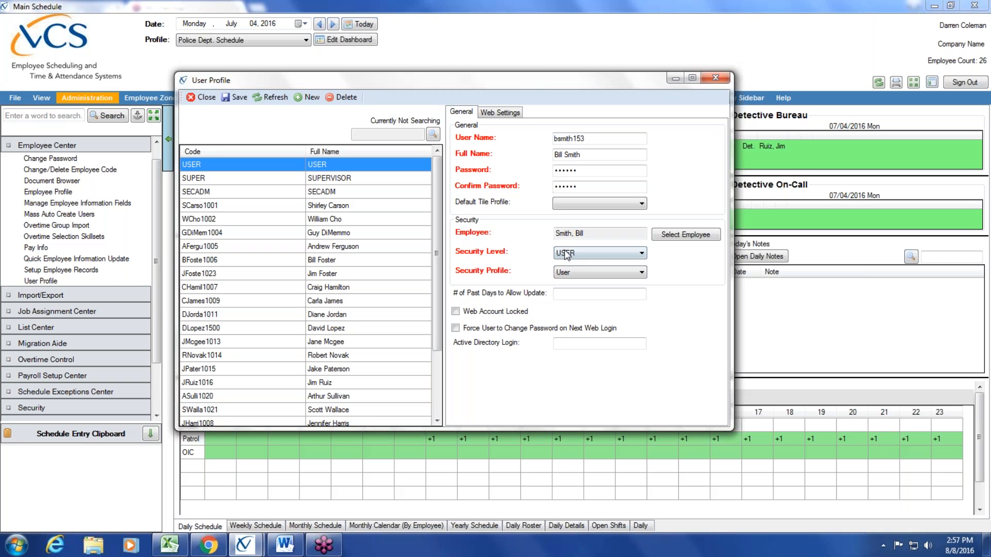
left_click(643, 253)
left_click(687, 264)
left_click(643, 254)
left_click(567, 261)
left_click(643, 274)
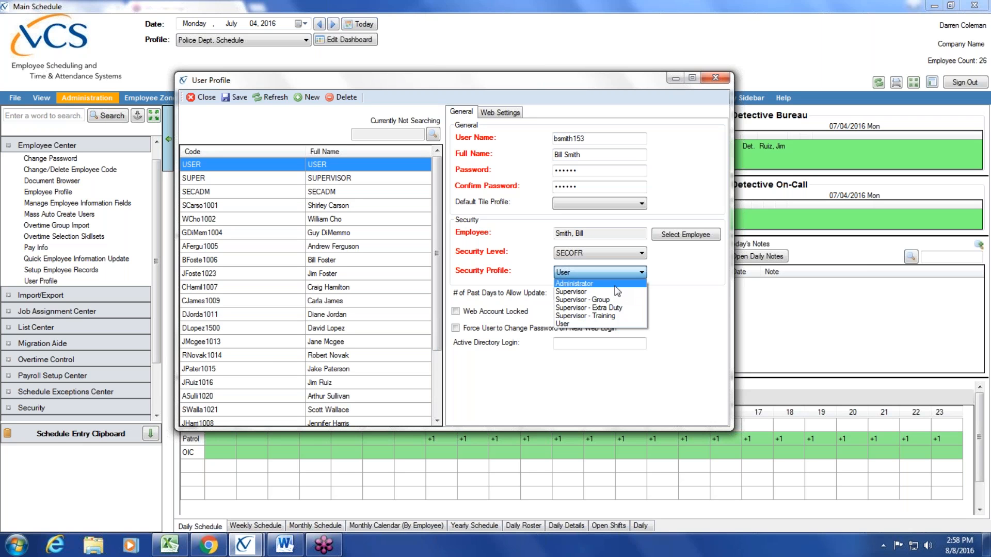
left_click(593, 323)
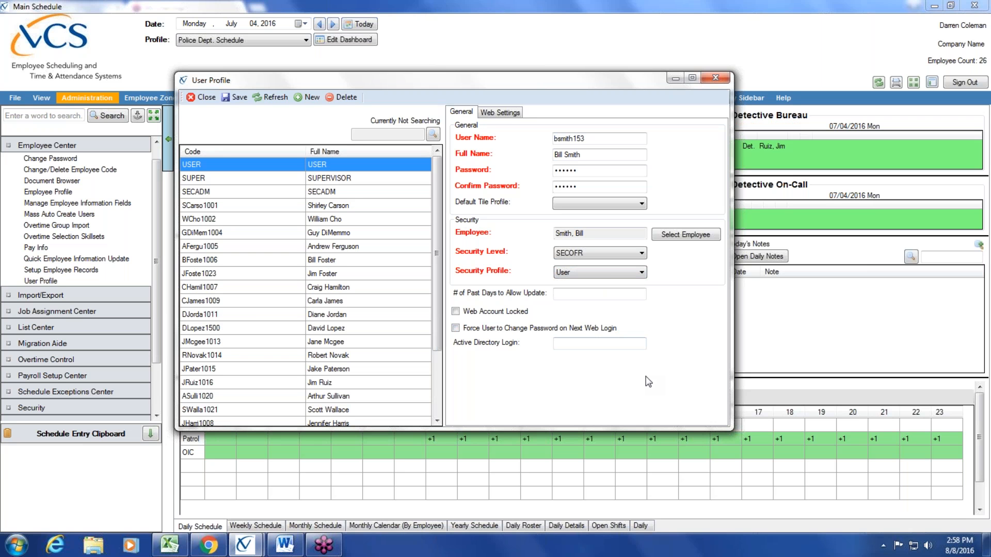
left_click(592, 295)
- Enter 7 in the '# of Past Days to Allow Update' box
type("7")
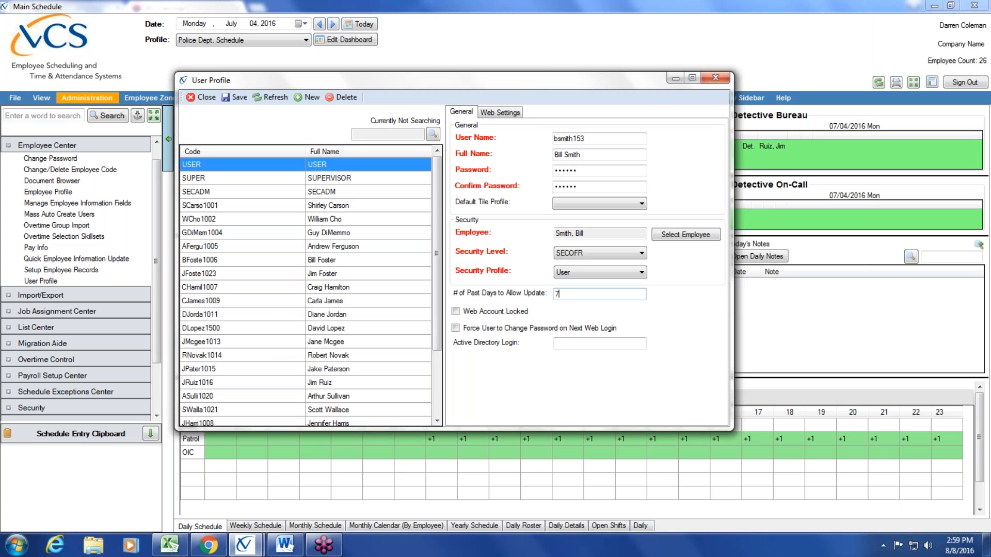
- Tick 'Force User to Change Password on Next Web Login' in the user profile
left_click(455, 328)
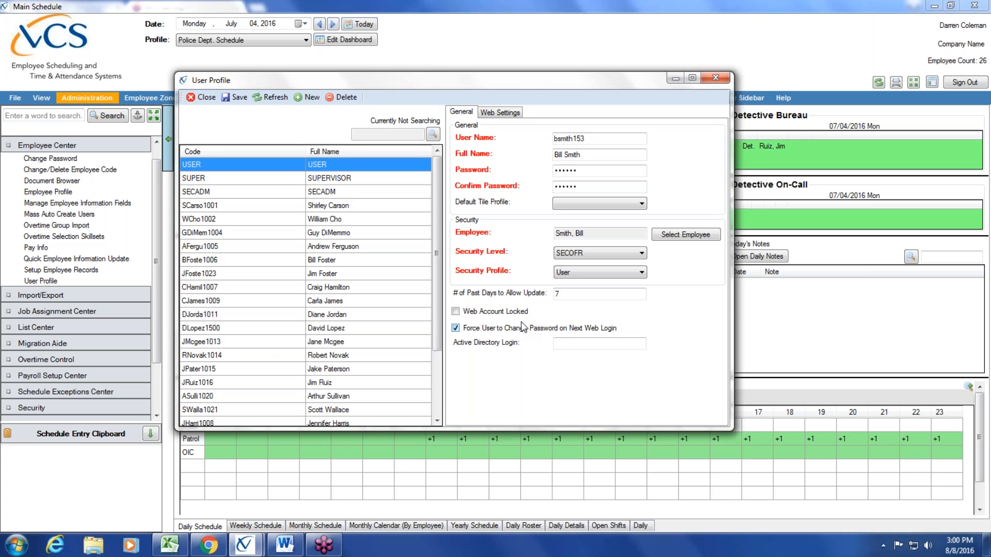
- Toggle Web Account Locked on and off, select the existing password, and show the Web Settings tab
left_click(456, 312)
left_click(455, 312)
left_click(598, 172)
double_click(606, 171)
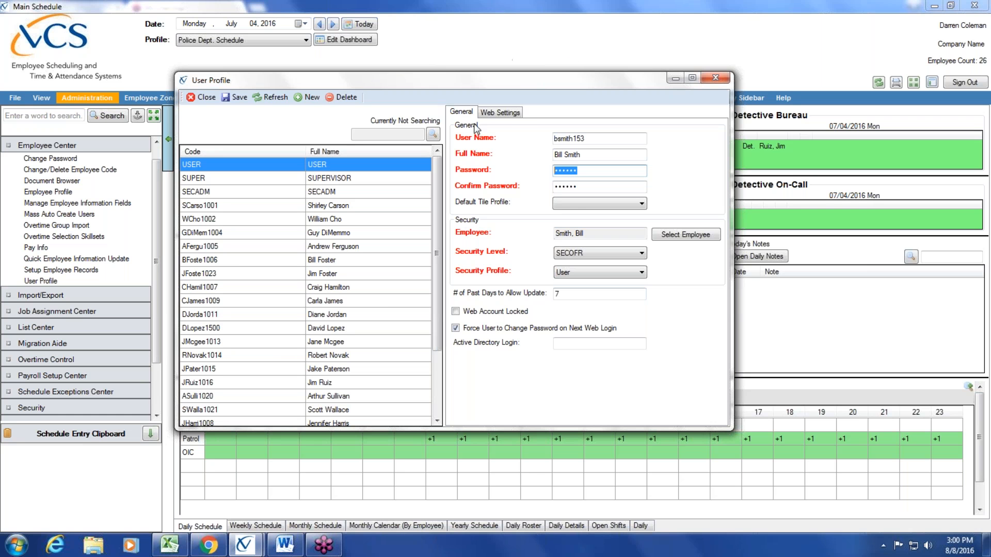
left_click(509, 114)
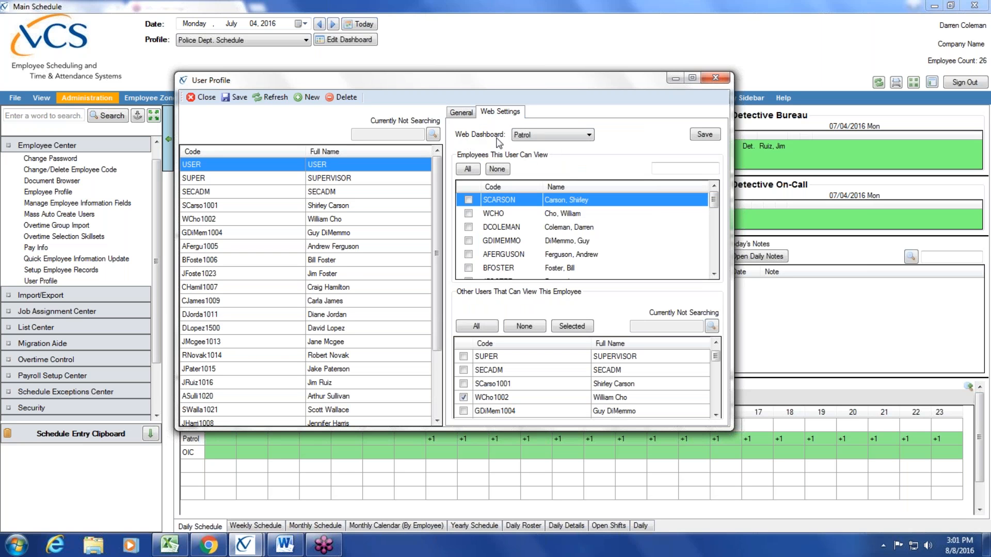
- Keep Patrol as the web dashboard, save and close the user profile, then open Quick Employee Information Update
left_click(589, 135)
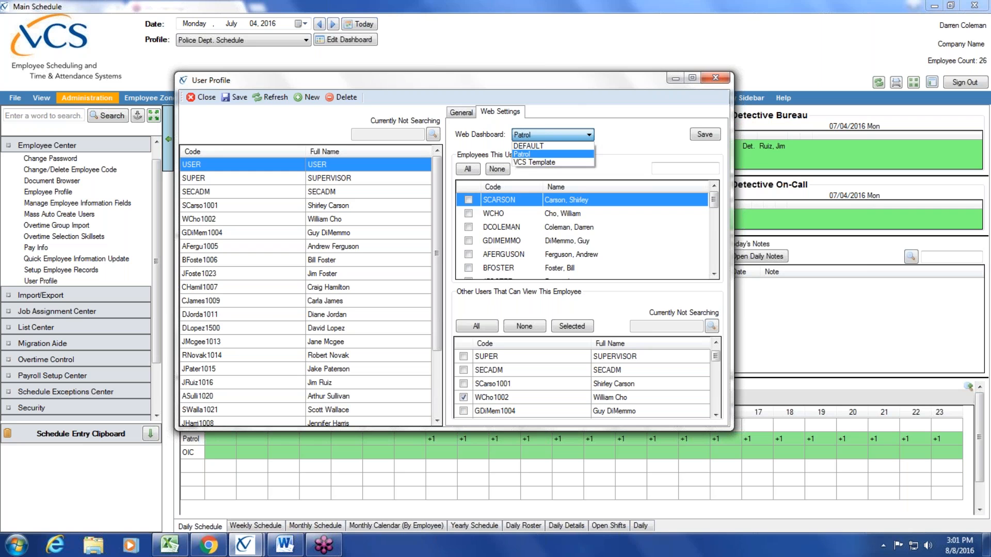
left_click(551, 154)
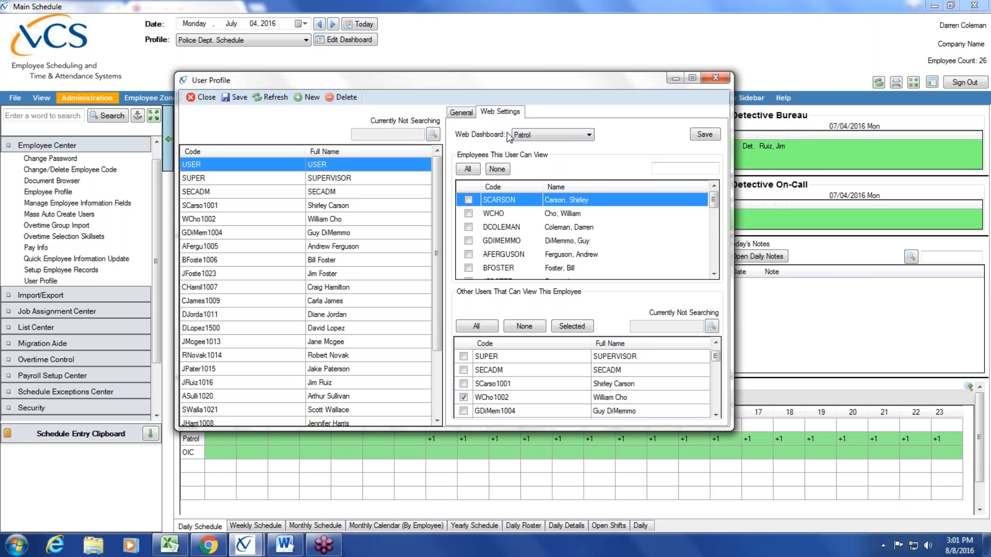
left_click(239, 98)
left_click(202, 98)
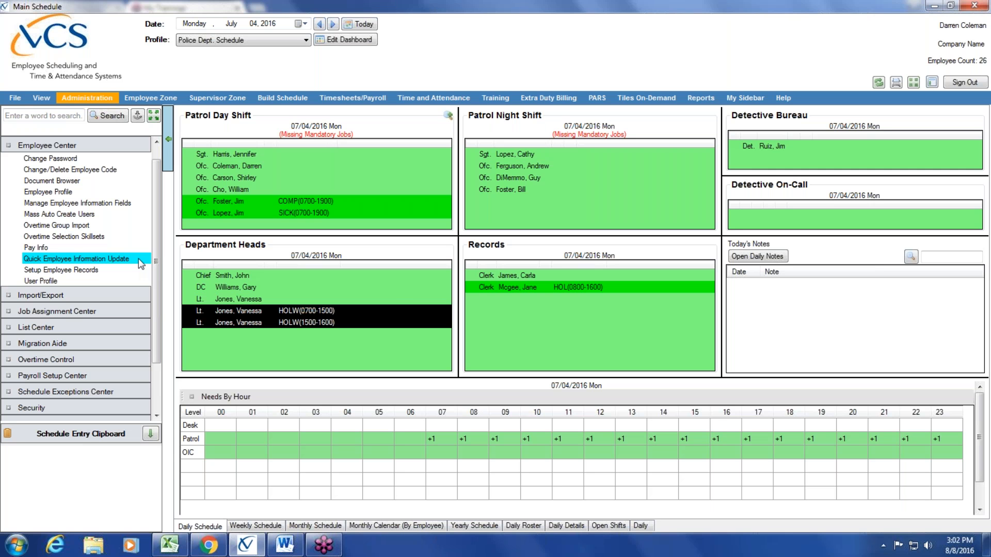
left_click(141, 263)
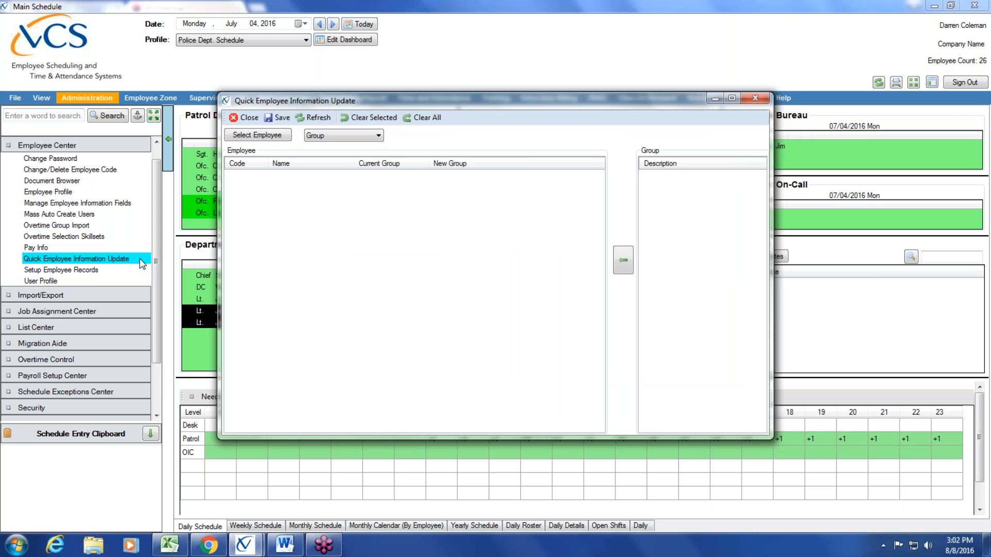
- Load all employees into the quick update grid and set the field to update to Work Groups
left_click(258, 135)
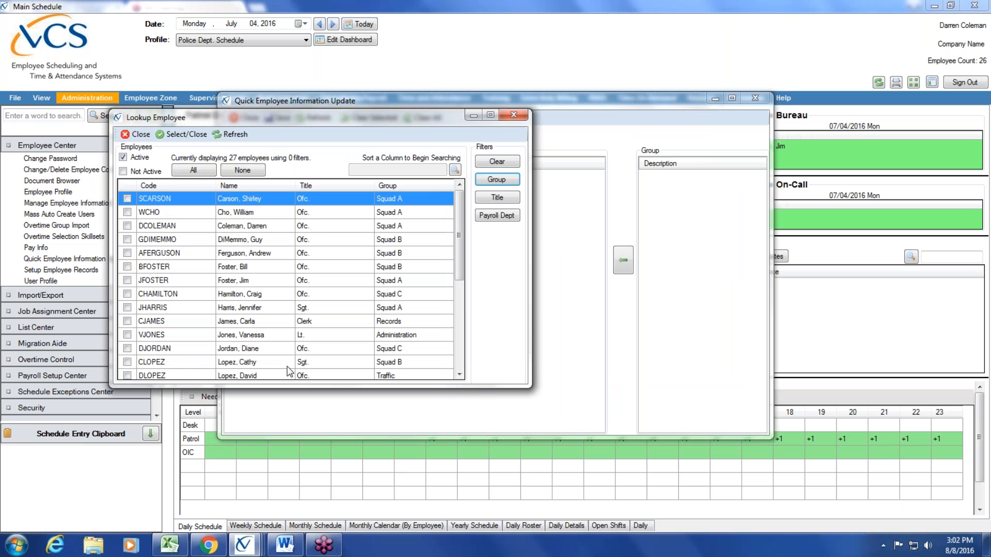
left_click(194, 169)
left_click(182, 136)
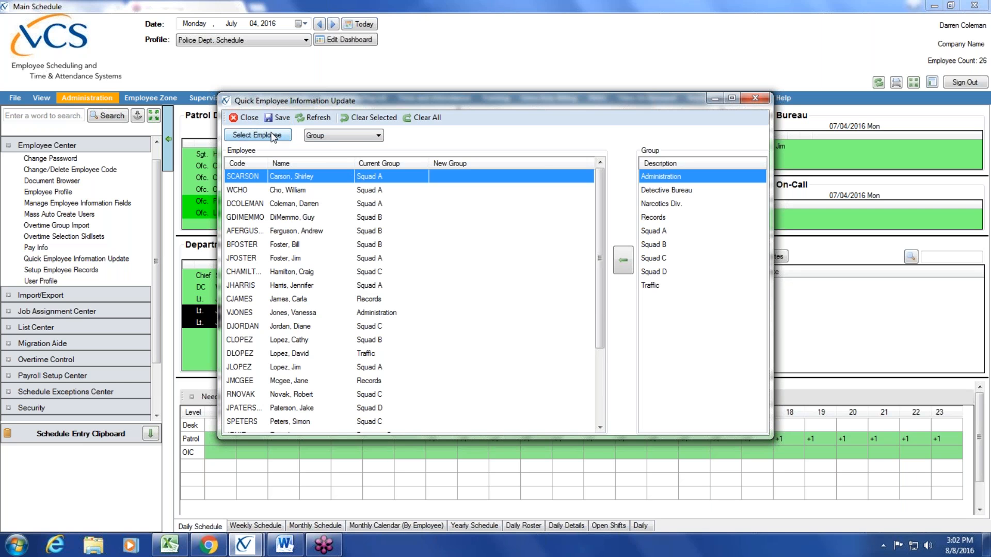
left_click(379, 137)
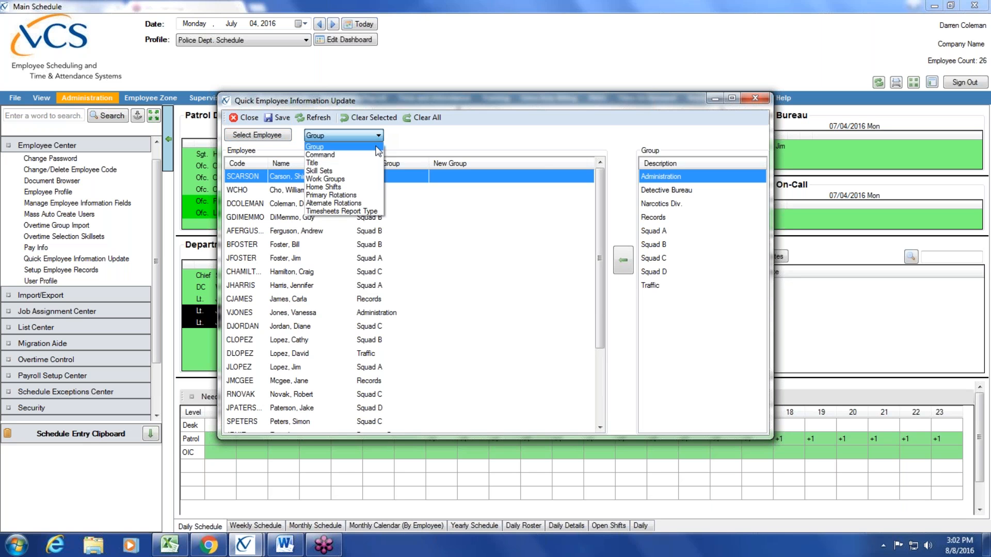
left_click(349, 179)
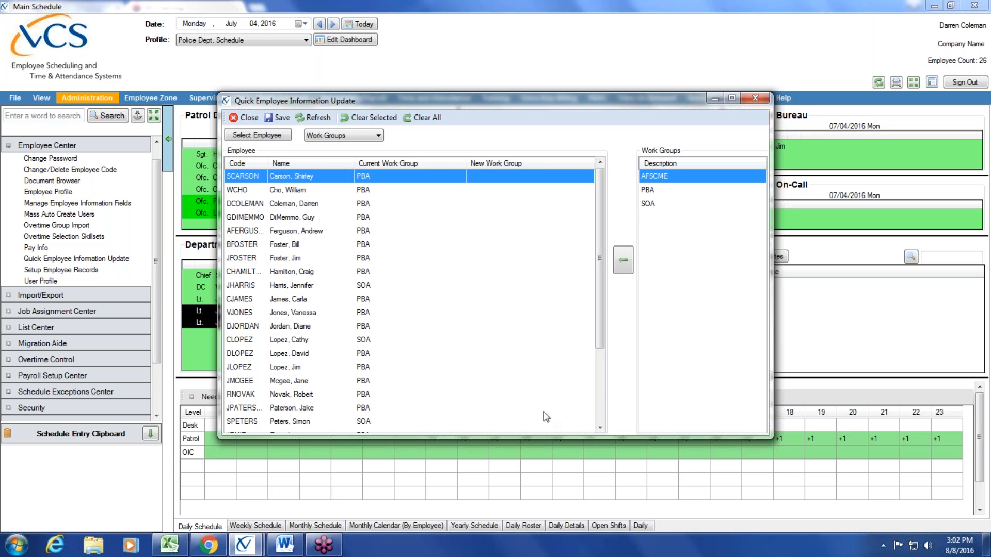
- Enlarge the window and assign SOA as the third employee's new work group
left_click_drag(580, 439, 575, 494)
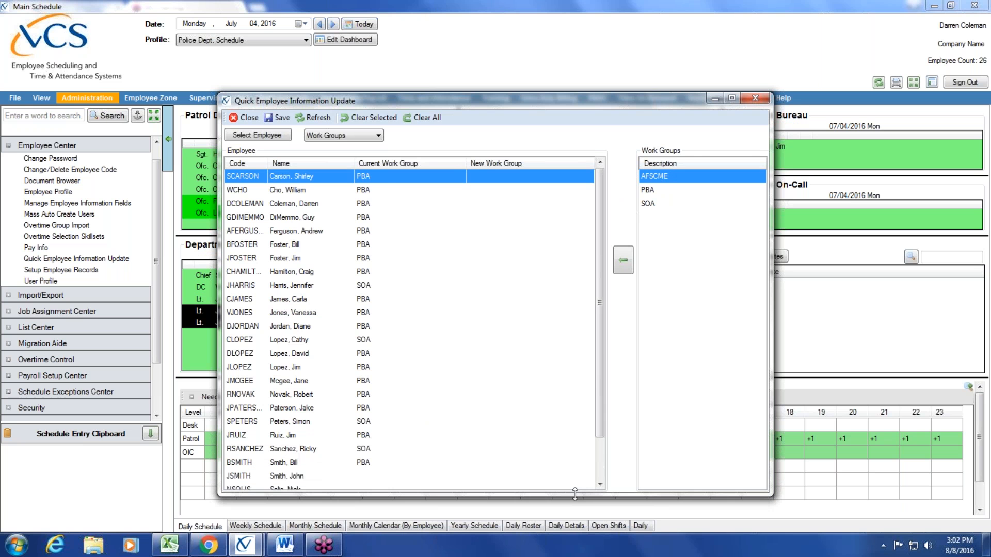
left_click(364, 190)
left_click(365, 204)
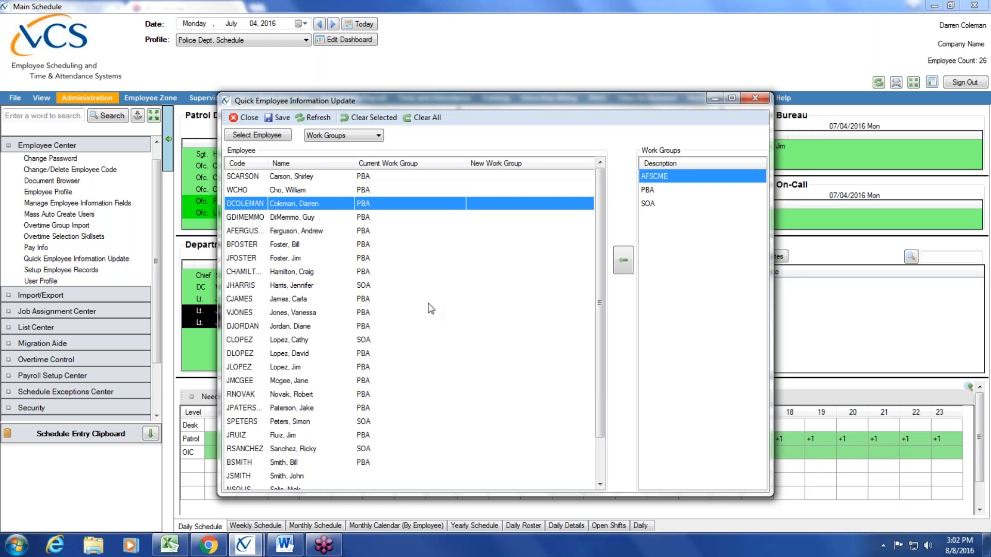
left_click(660, 205)
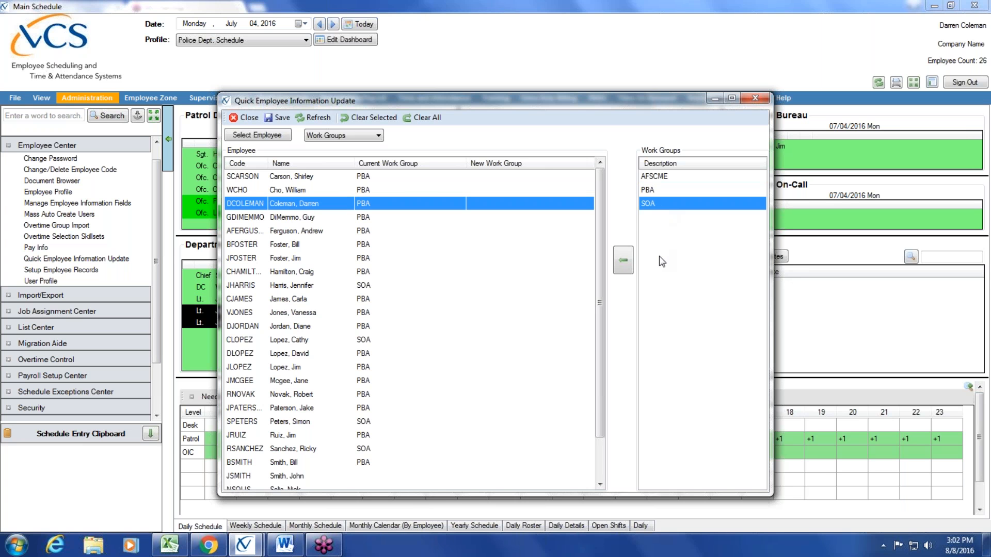
left_click(624, 262)
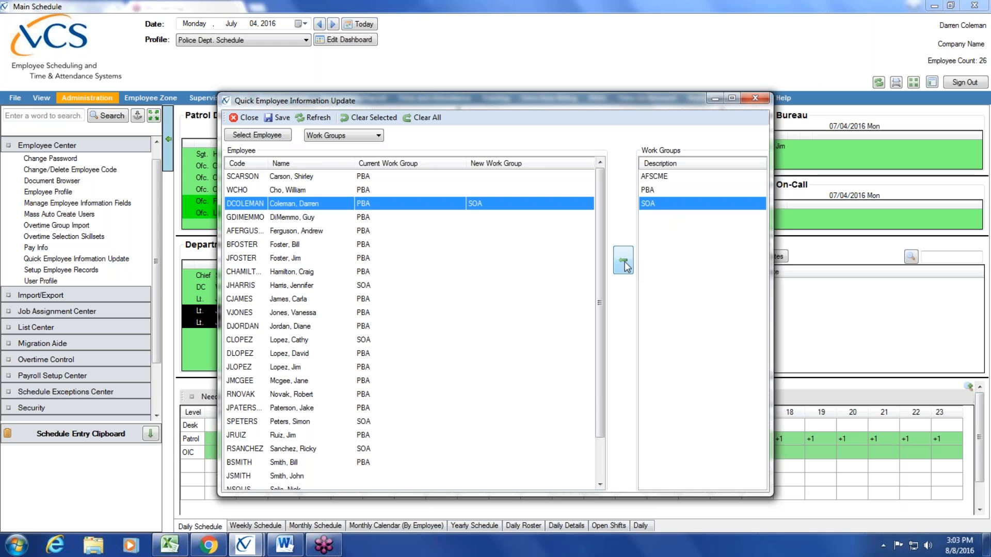
- Assign SOA as the new work group for four more employees, starting at the seventh row
left_click(319, 260)
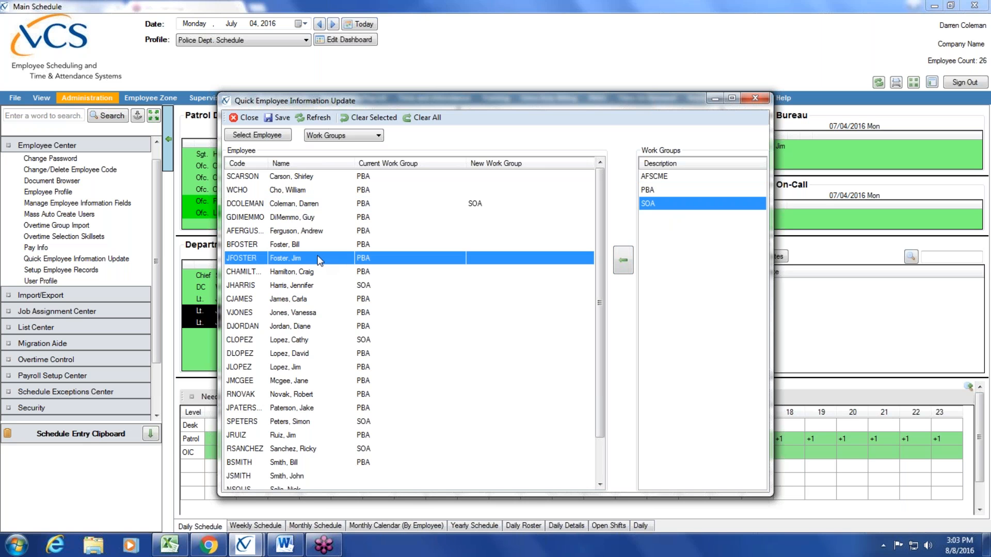
left_click(289, 272, "ctrl")
left_click(287, 285, "ctrl")
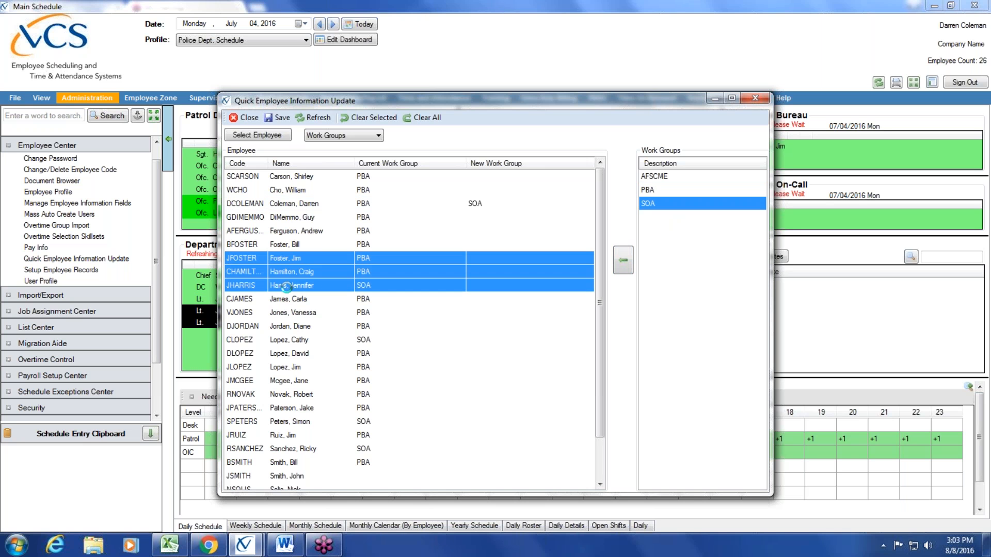
left_click(316, 302, "ctrl")
left_click(624, 262)
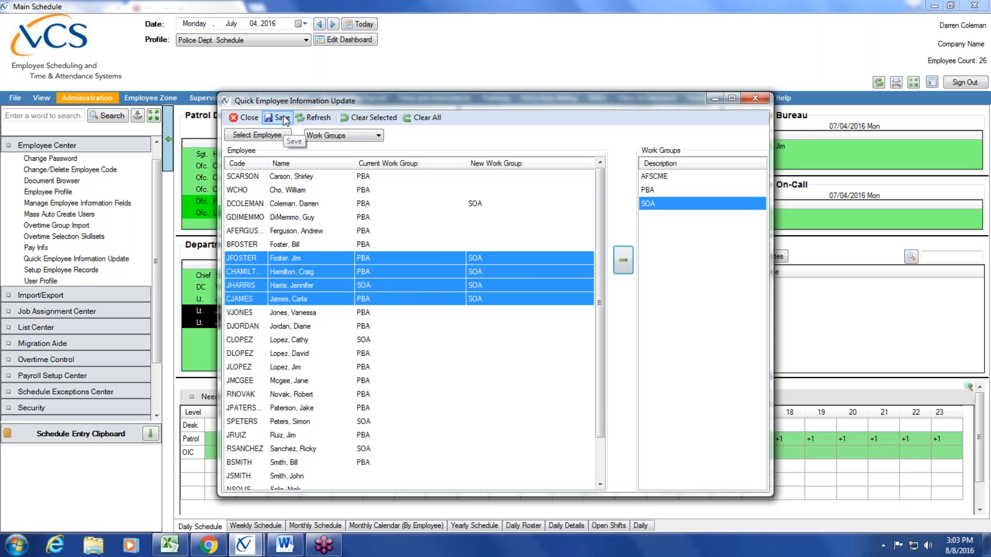
left_click(375, 137)
- Switch the quick update to Group and step through the available groups down to Traffic
left_click(371, 147)
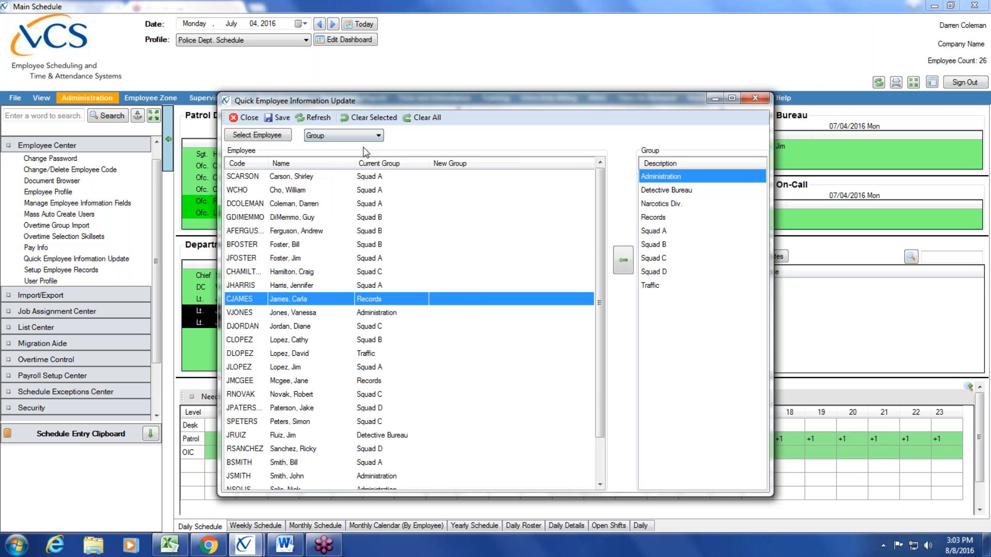
left_click(648, 194)
left_click(648, 205)
left_click(649, 218)
left_click(653, 233)
left_click(653, 246)
left_click(654, 259)
left_click(654, 273)
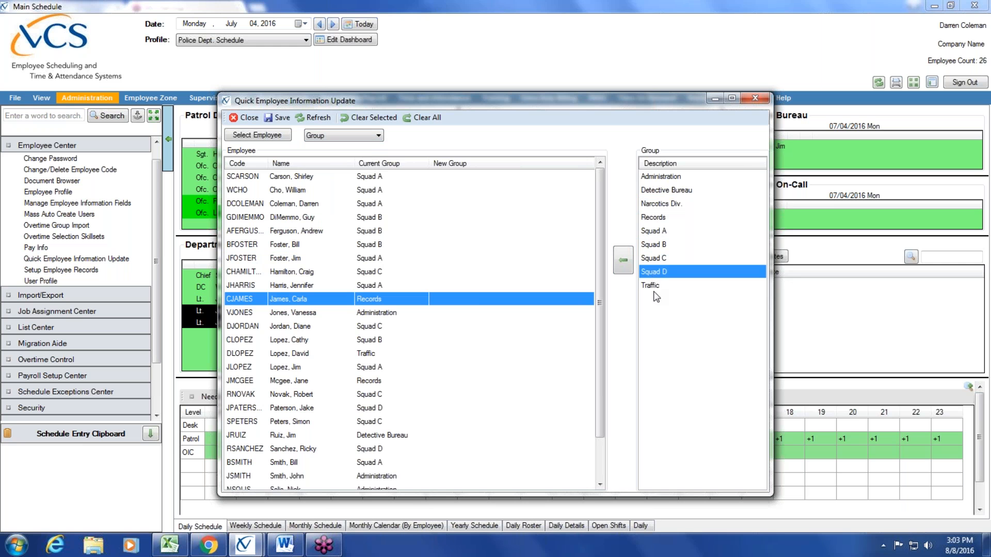
left_click(656, 287)
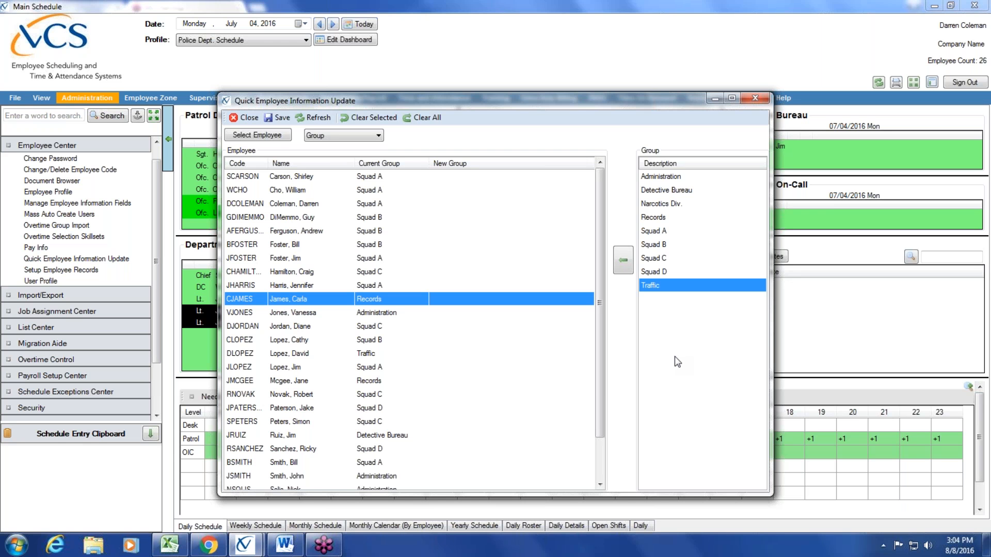
- Close the quick update and open Build Schedule > Add Employees to Existing Rotations
left_click(250, 118)
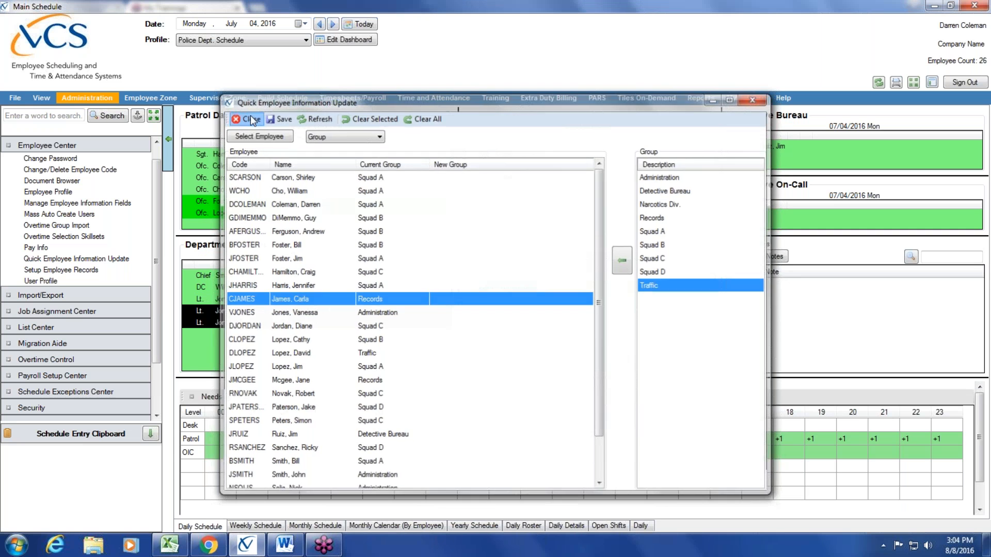
left_click(86, 142)
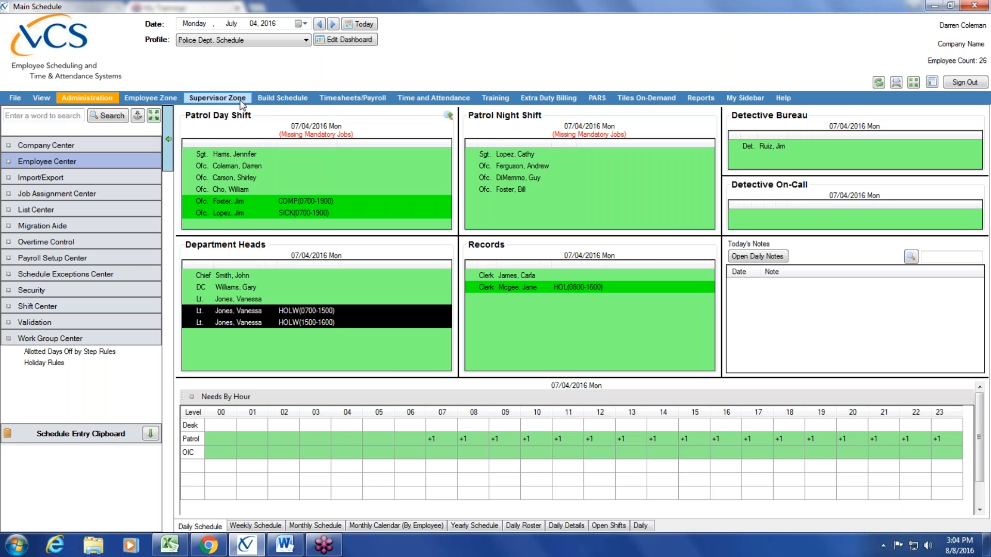
left_click(296, 101)
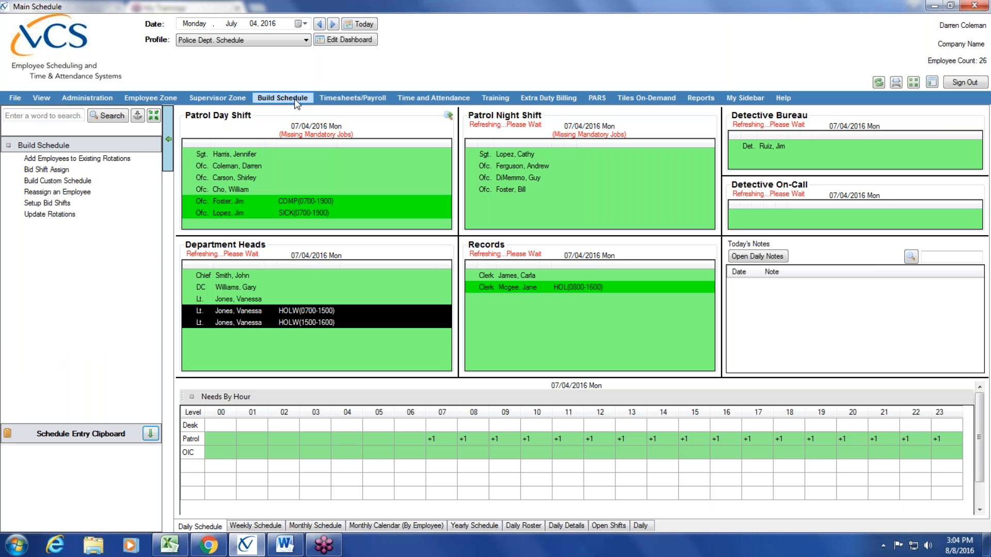
left_click(126, 164)
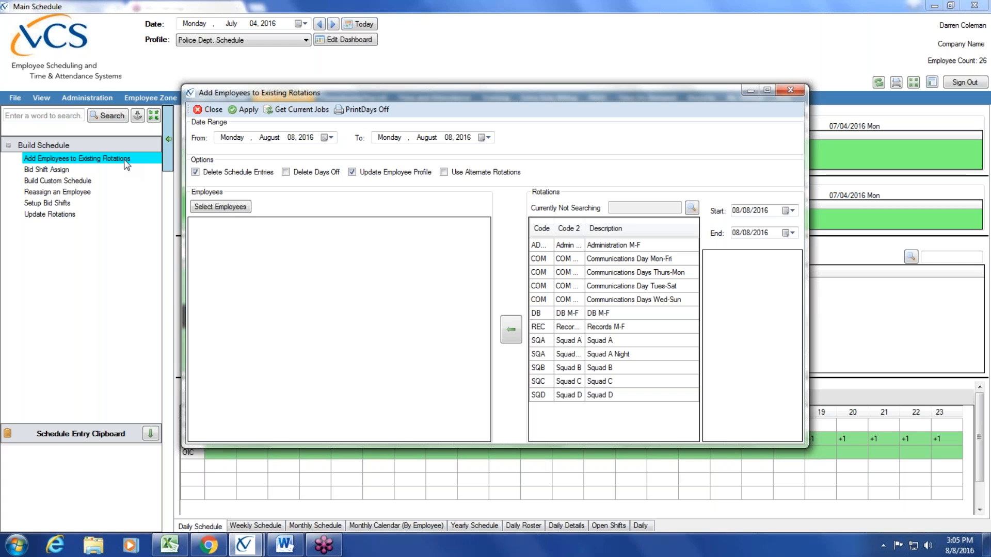
- Keep August 08, 2016 as the start date and set the end date to December 31, 2016
left_click(330, 138)
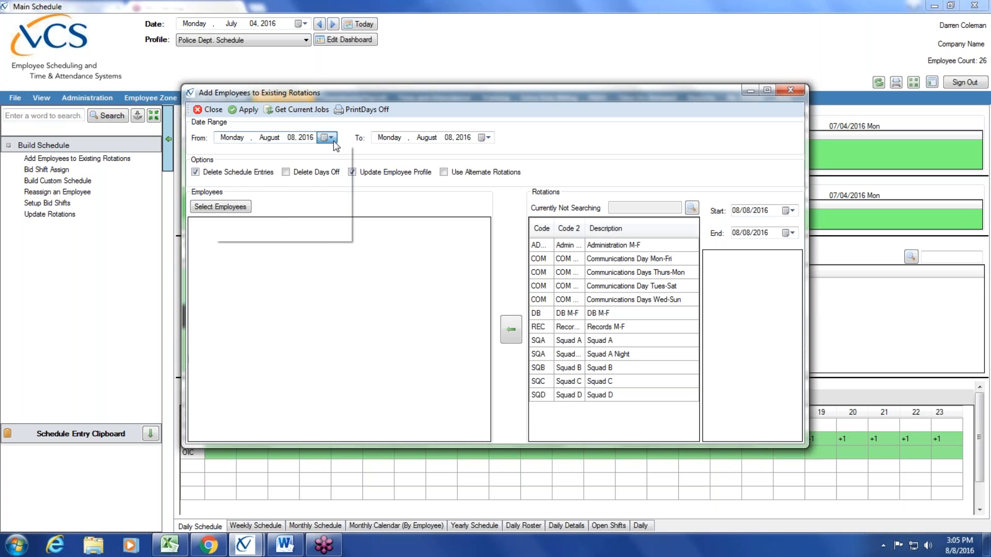
left_click(245, 187)
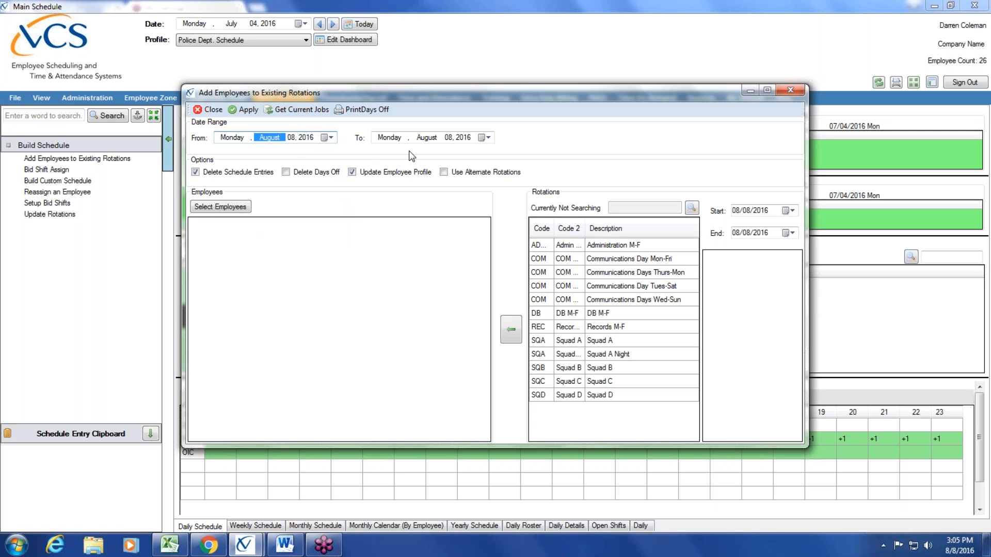
left_click(487, 137)
left_click(503, 153)
left_click(503, 154)
left_click(503, 153)
left_click(503, 153)
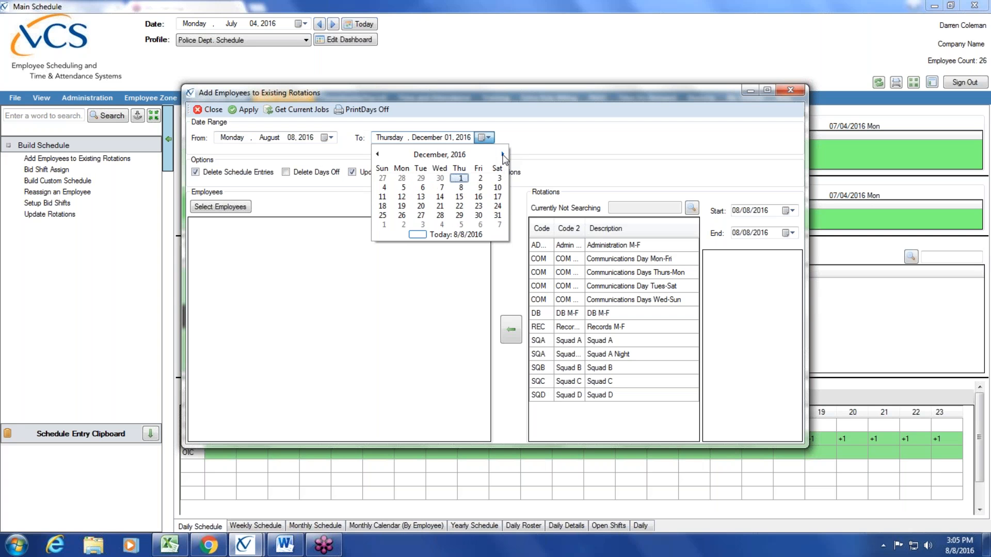
left_click(498, 215)
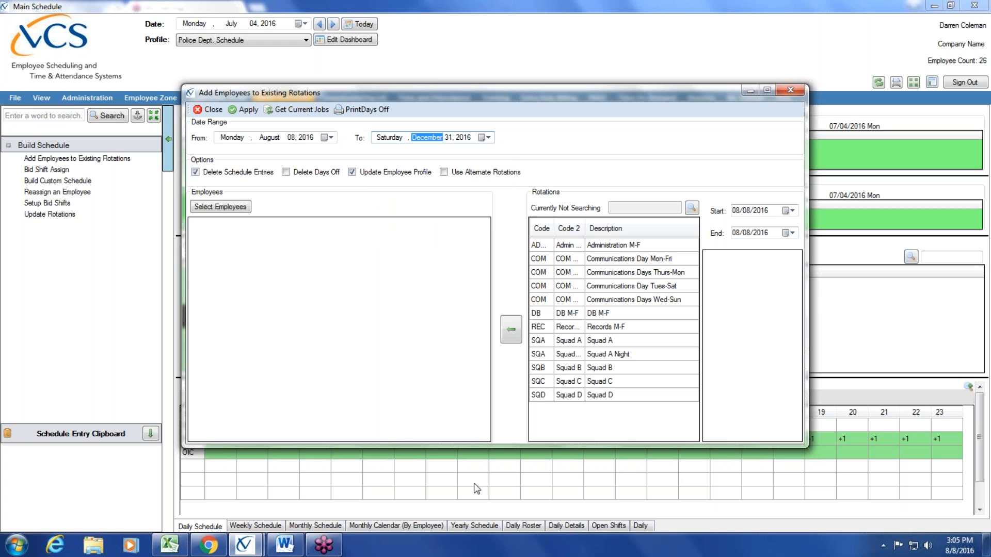
left_click(268, 139)
left_click(396, 138)
left_click(274, 138)
left_click(409, 139)
- Tick the Squad A officer in the employee lookup and add them to the rotation list
left_click(215, 205)
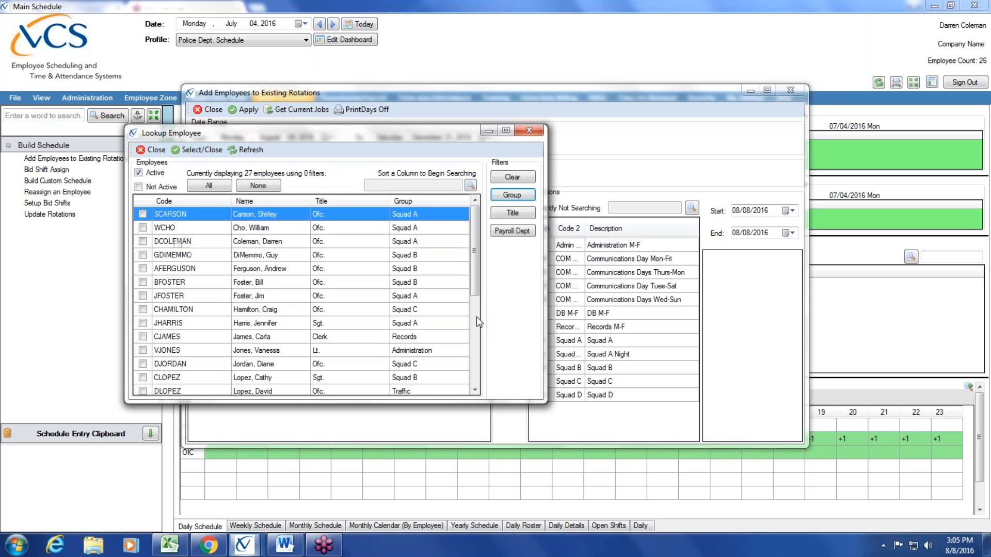
scroll(464, 313, "down", 4)
scroll(464, 337, "down", 1)
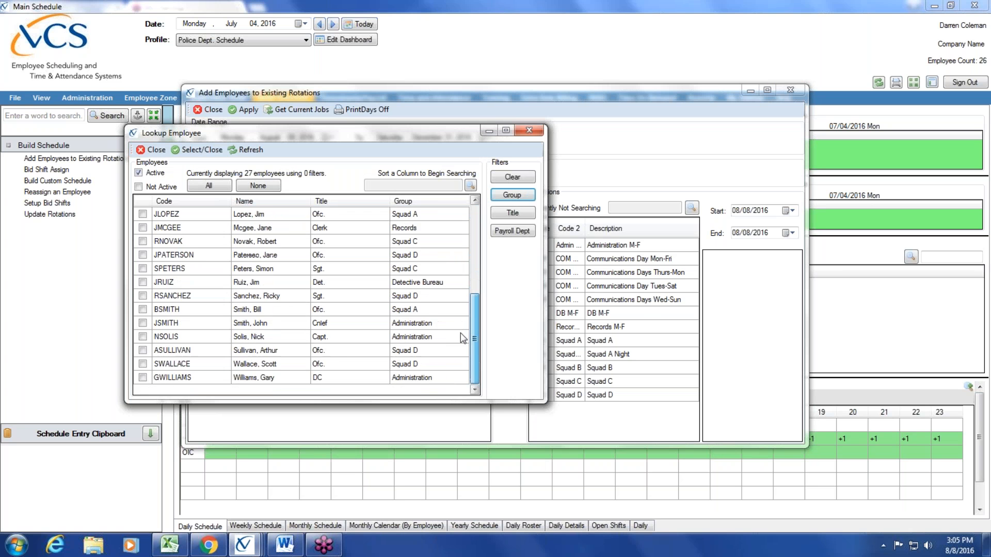
left_click(142, 309)
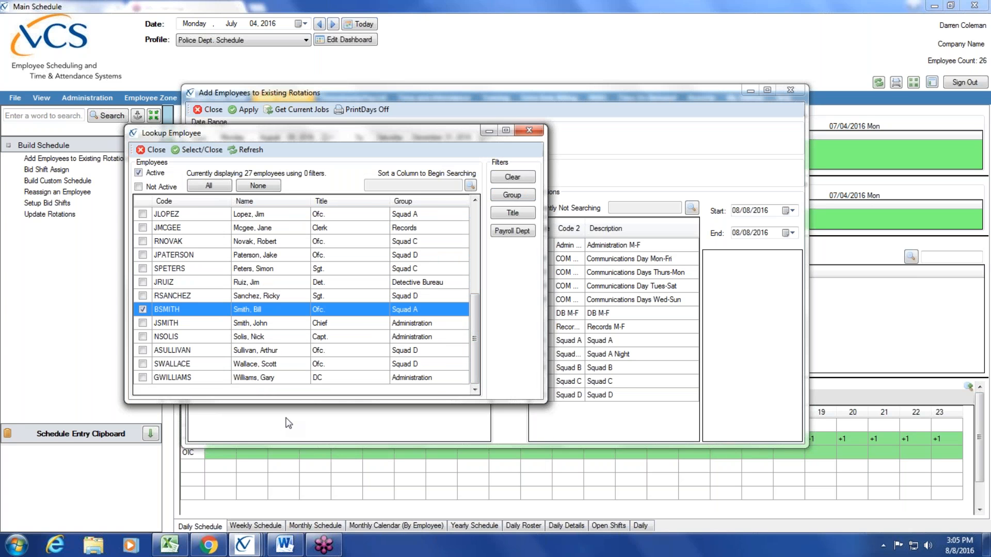
left_click(197, 149)
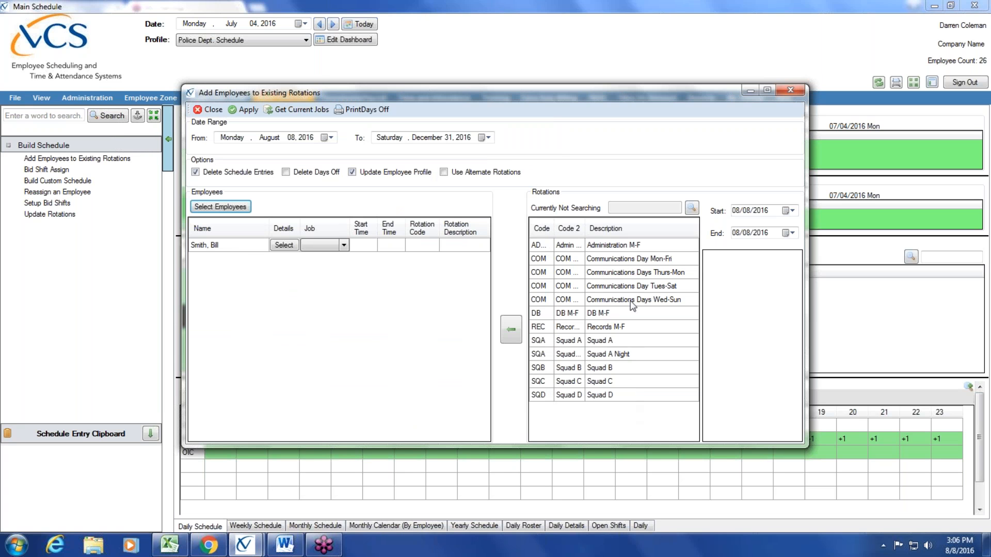
- Assign rotation SQA (Squad A) to the added employee and check their start and end time cells
left_click(618, 340)
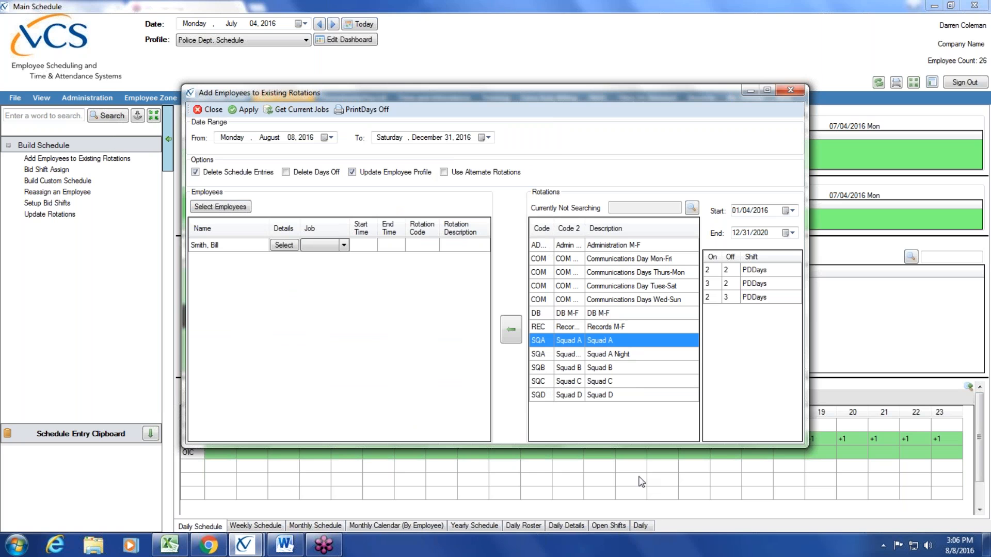
left_click(230, 244)
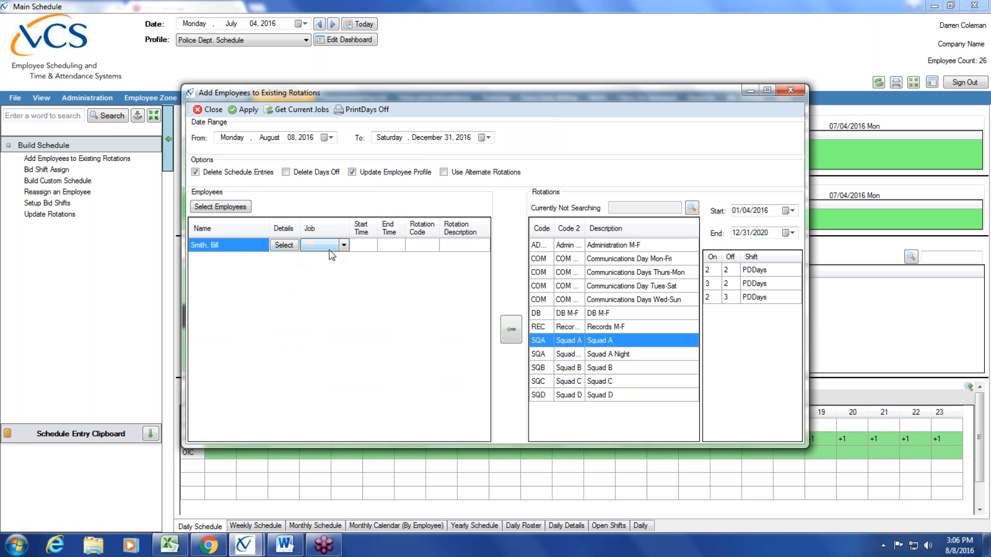
left_click(369, 246)
left_click(398, 246)
left_click(421, 246)
left_click(464, 246)
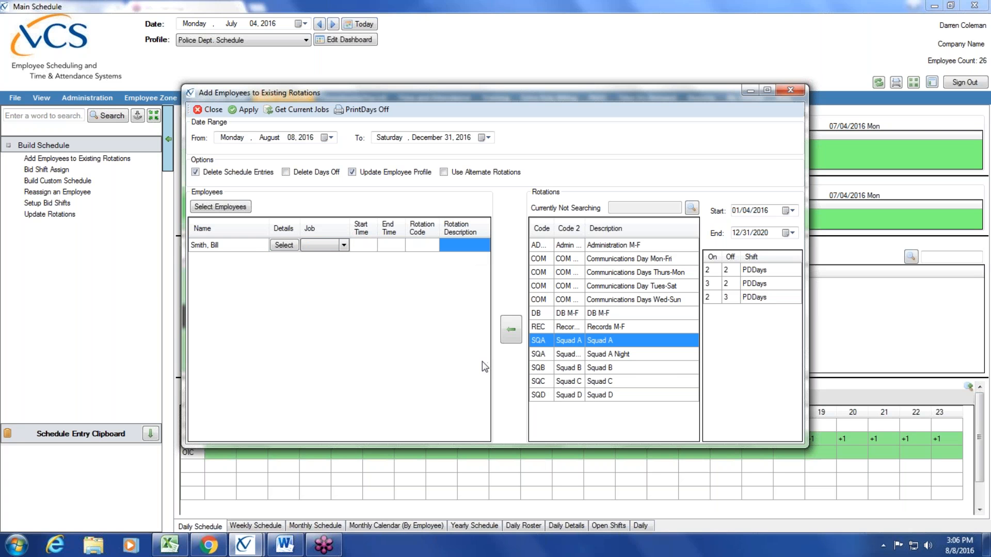
left_click(513, 334)
left_click(368, 248)
left_click(393, 247)
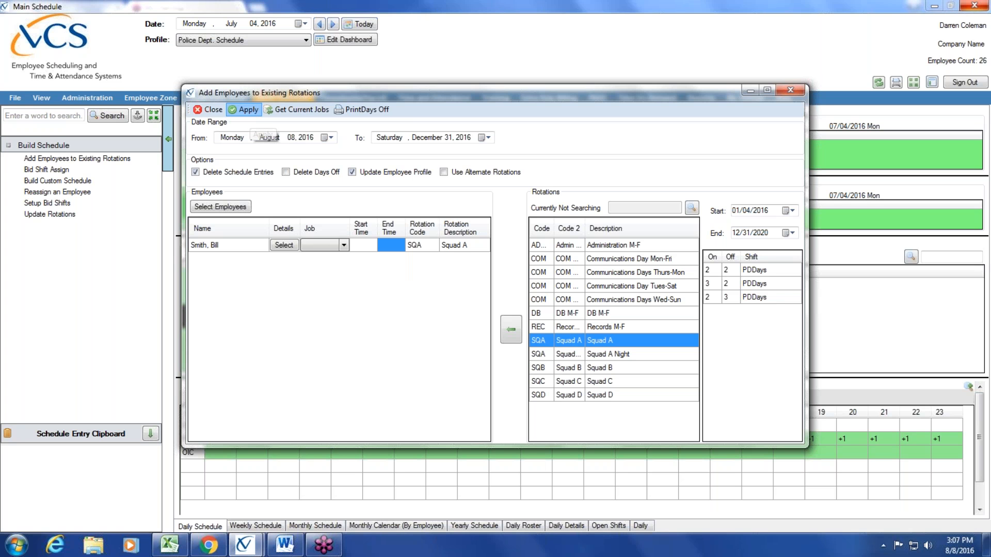
- Apply the Squad A rotation to create entries for August 8 to December 31, 2016, and dismiss the confirmation
left_click(245, 109)
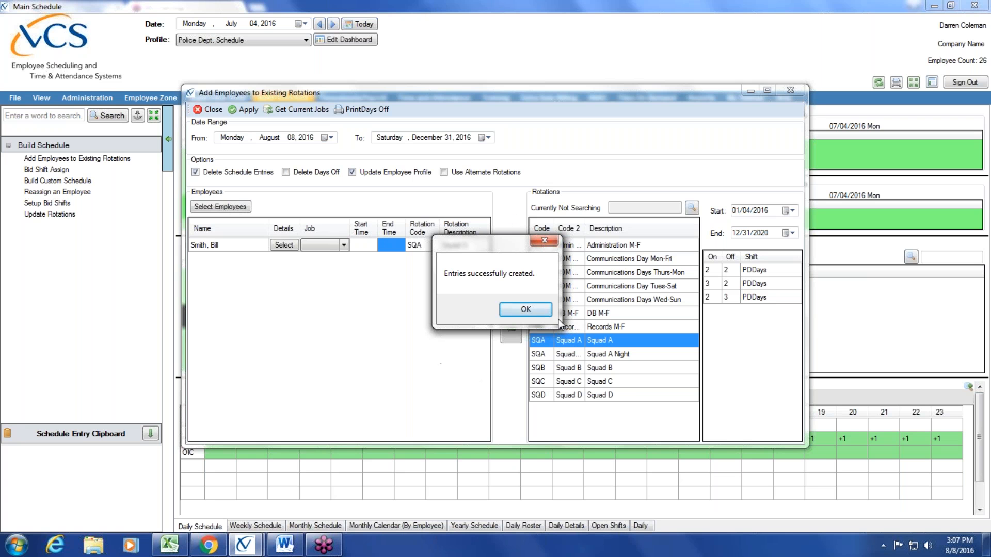
left_click(520, 311)
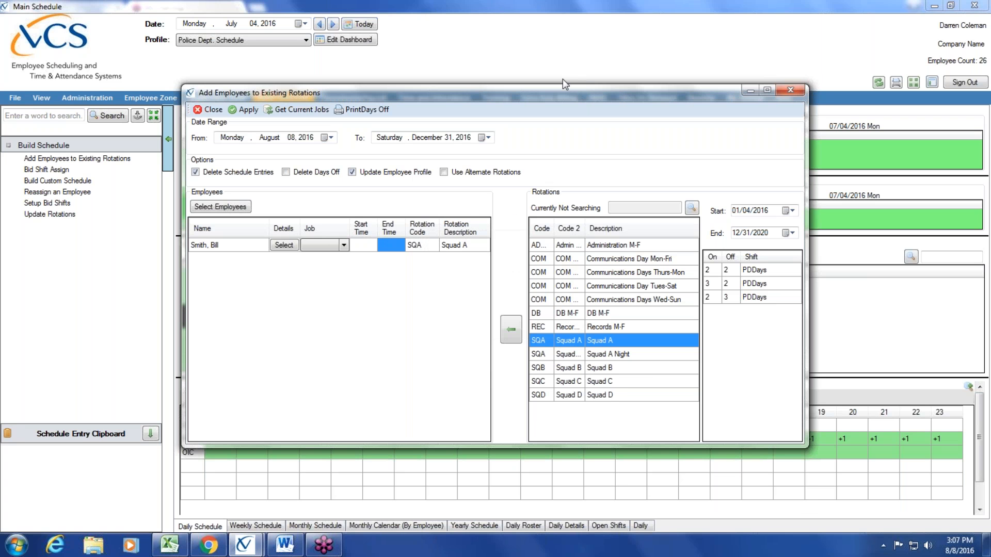
left_click_drag(554, 95, 540, 246)
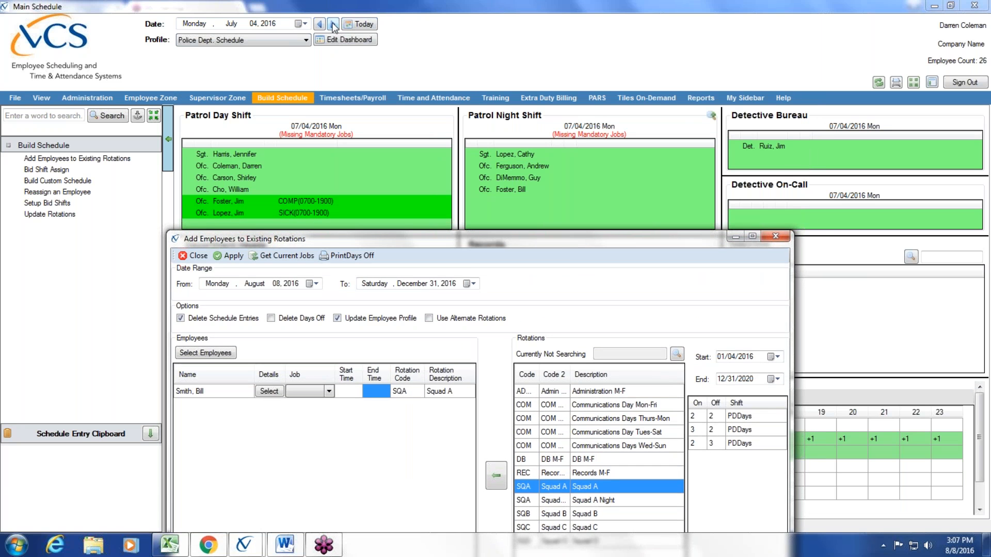
- Step the daily schedule forward from July 5 to July 11, then bring back the rotation assignment window
left_click(333, 24)
left_click(333, 24)
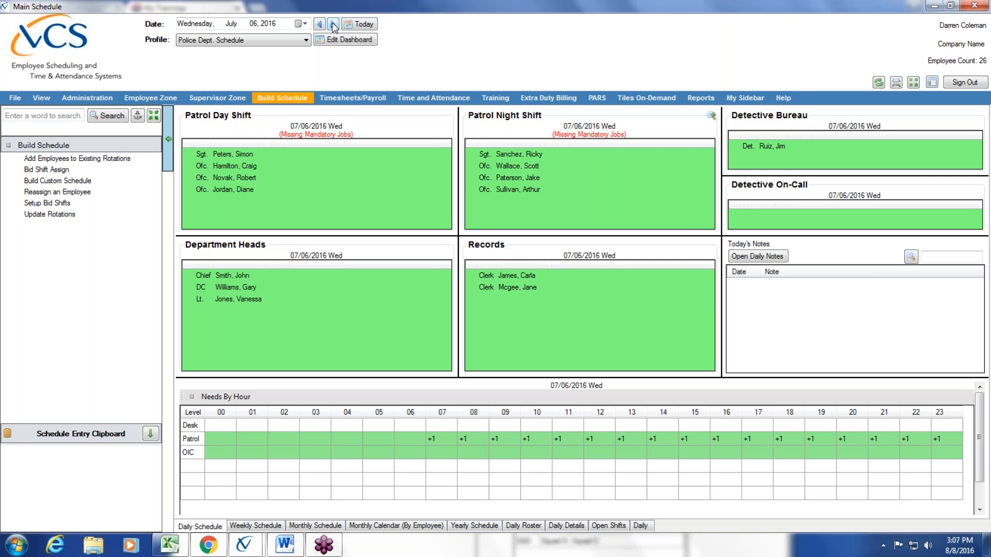
left_click(333, 24)
left_click(333, 24)
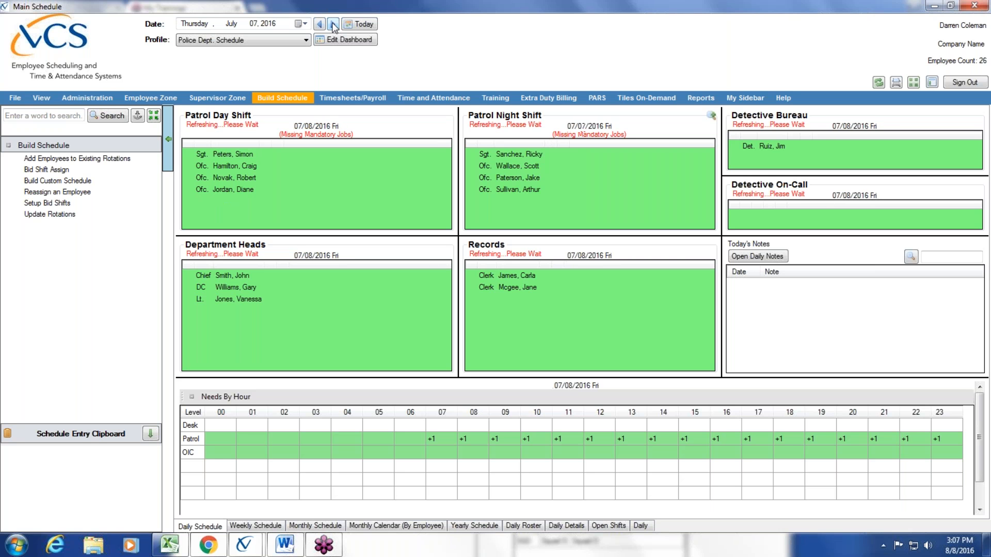
left_click(333, 25)
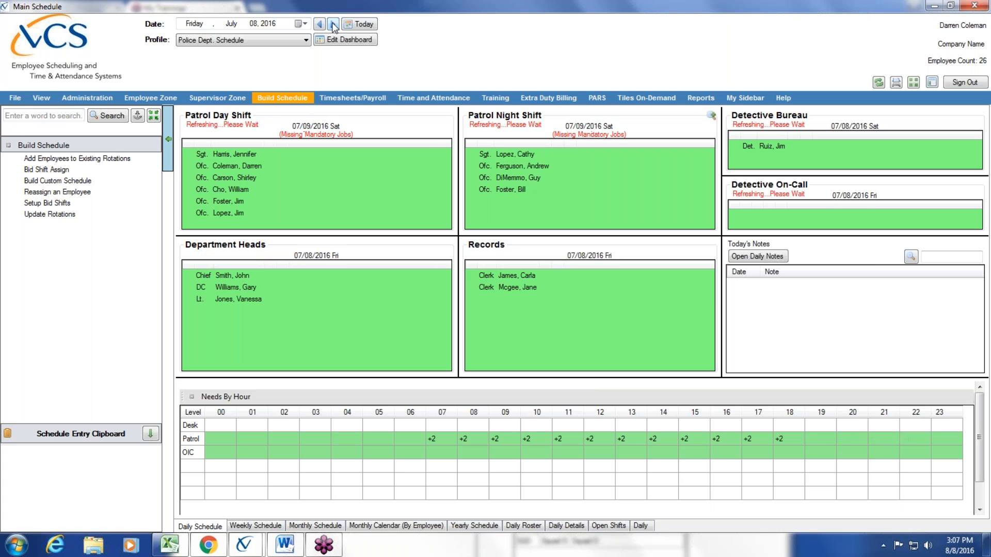
left_click(333, 24)
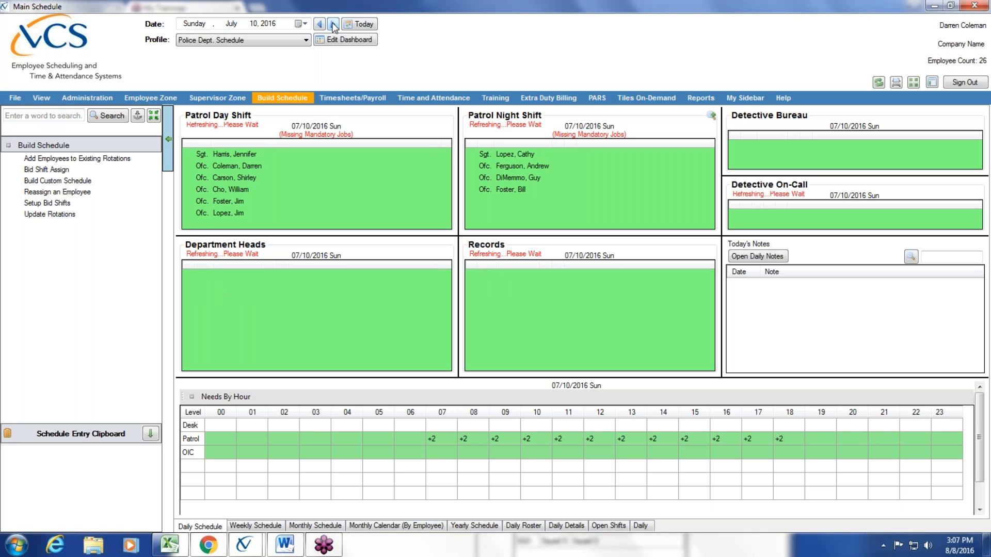
left_click_drag(446, 173, 446, 198)
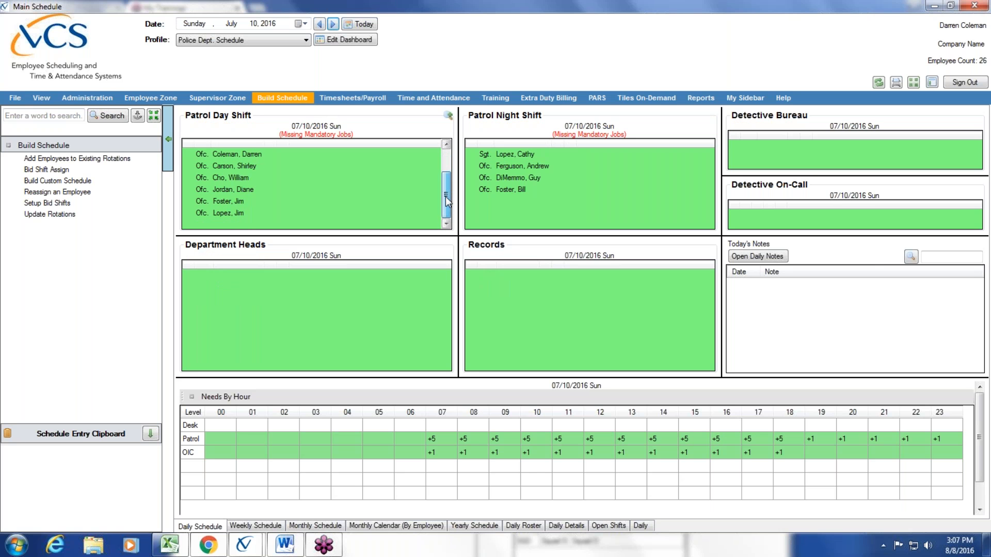
left_click(333, 24)
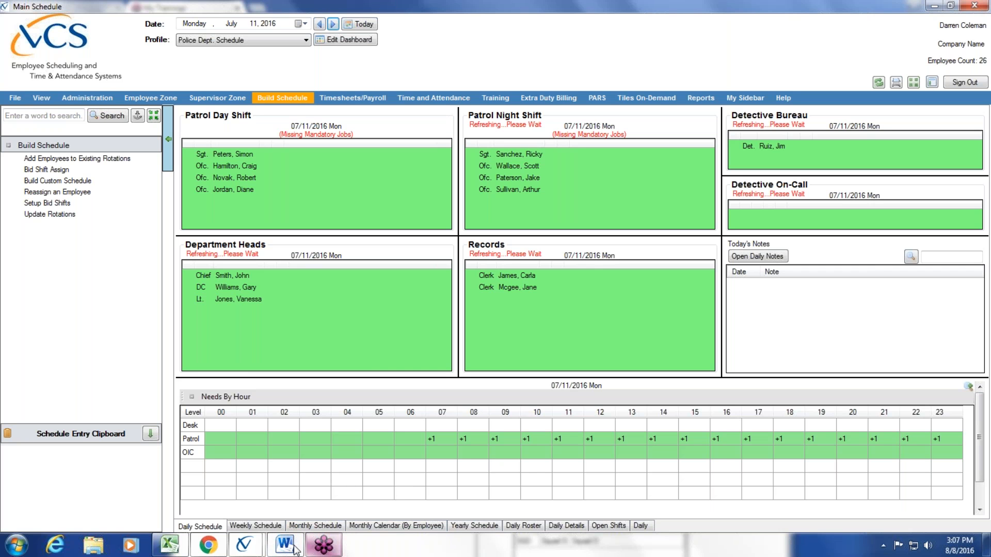
mouse_move(244, 545)
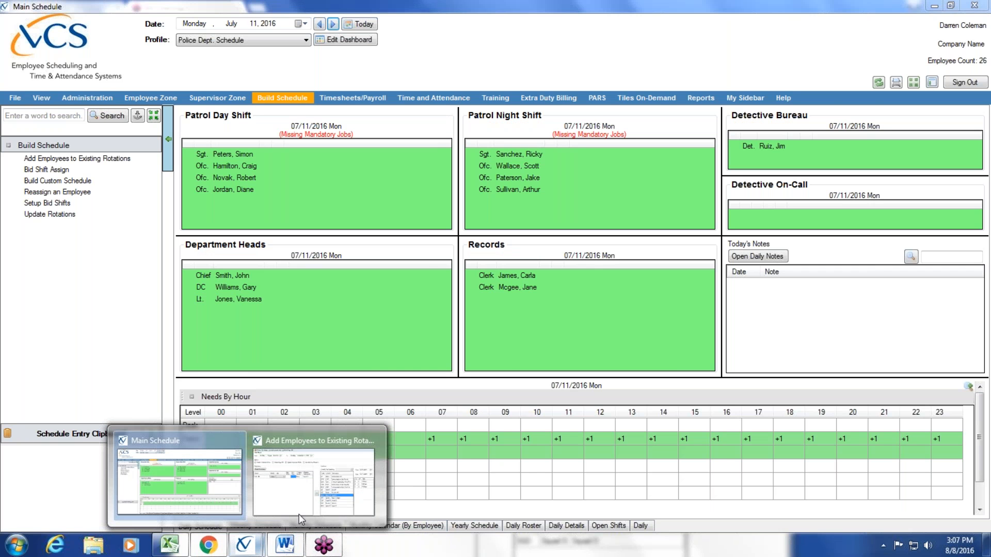
left_click(308, 491)
- Load every active employee into the rotation list using Select Employees with All checked
left_click_drag(426, 238, 425, 99)
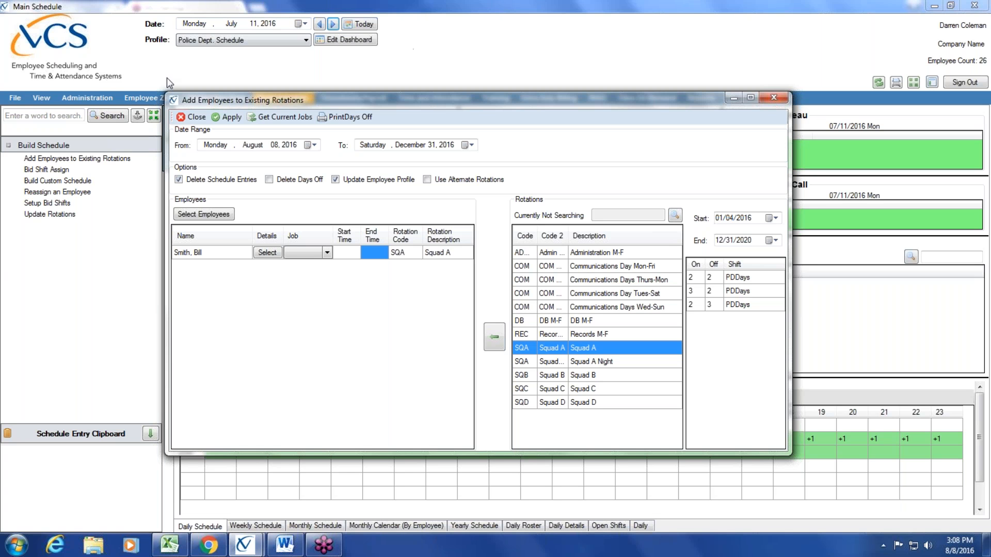
left_click(215, 220)
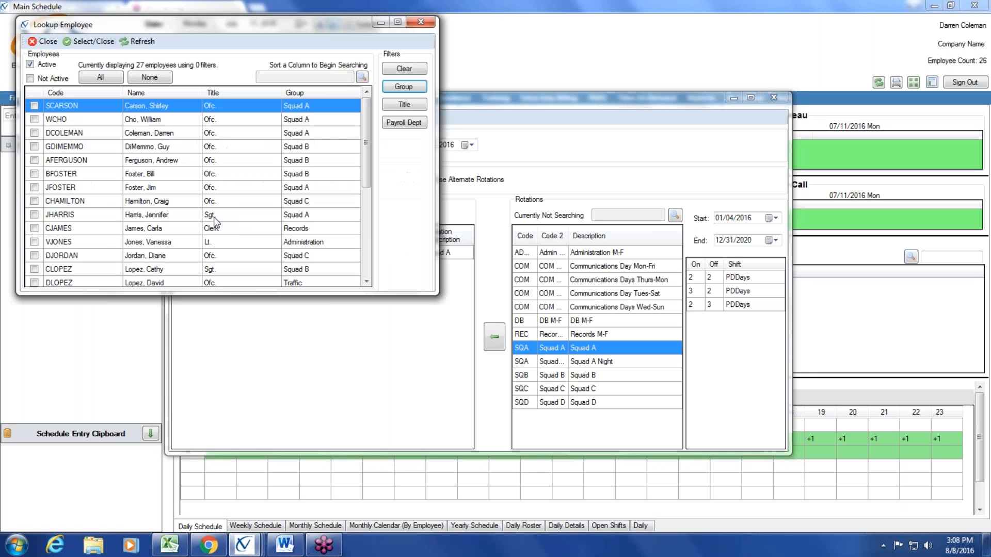
left_click(101, 78)
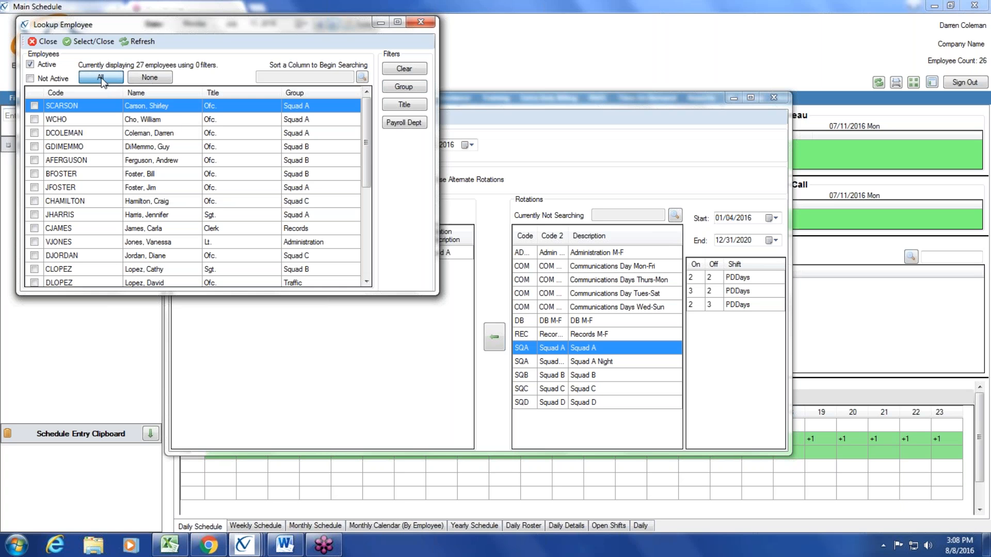
left_click(86, 42)
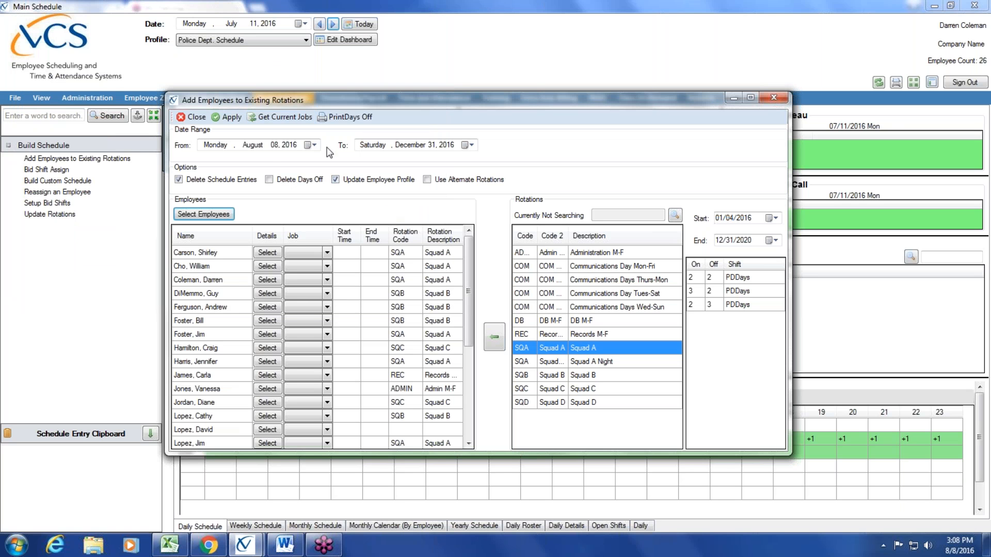
- Set the assignment From date to 1/1/2017
left_click(256, 147)
type("1")
left_click(274, 148)
type("1")
left_click(291, 146)
type("2017")
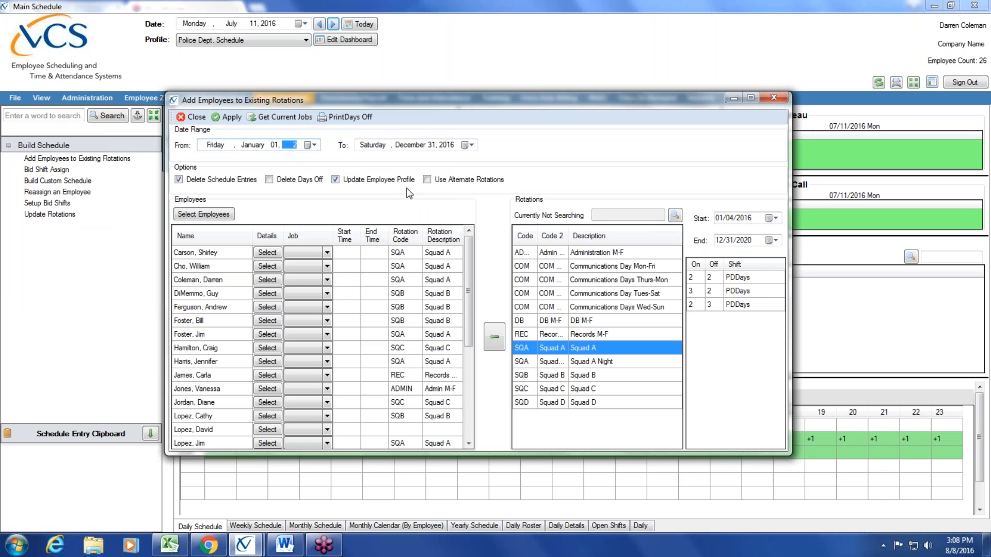
- Change the To date year to 2017 (December 31, 2017) and check employees' assigned rotations
left_click(408, 147)
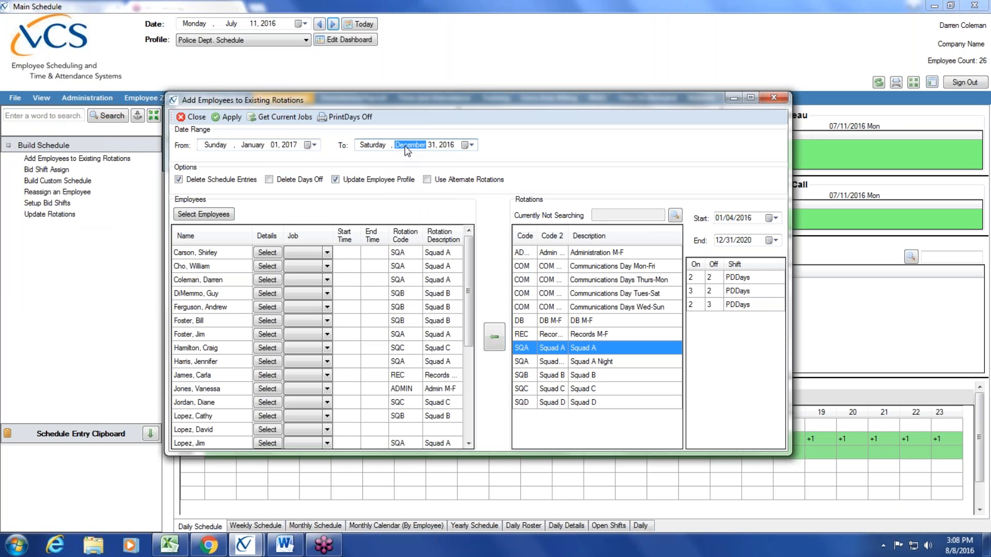
left_click(447, 146)
type("2017")
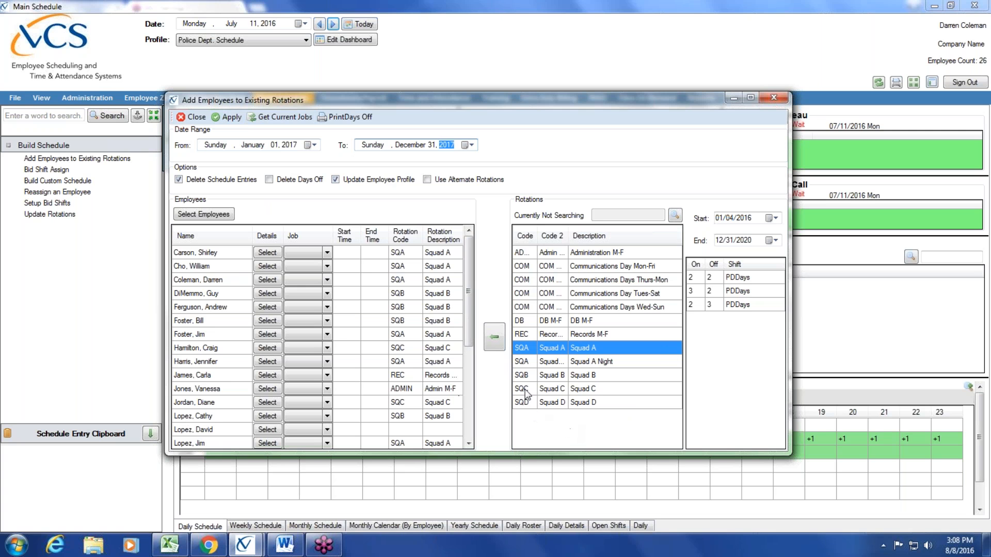
left_click_drag(467, 296, 467, 394)
left_click(455, 273)
left_click(452, 292)
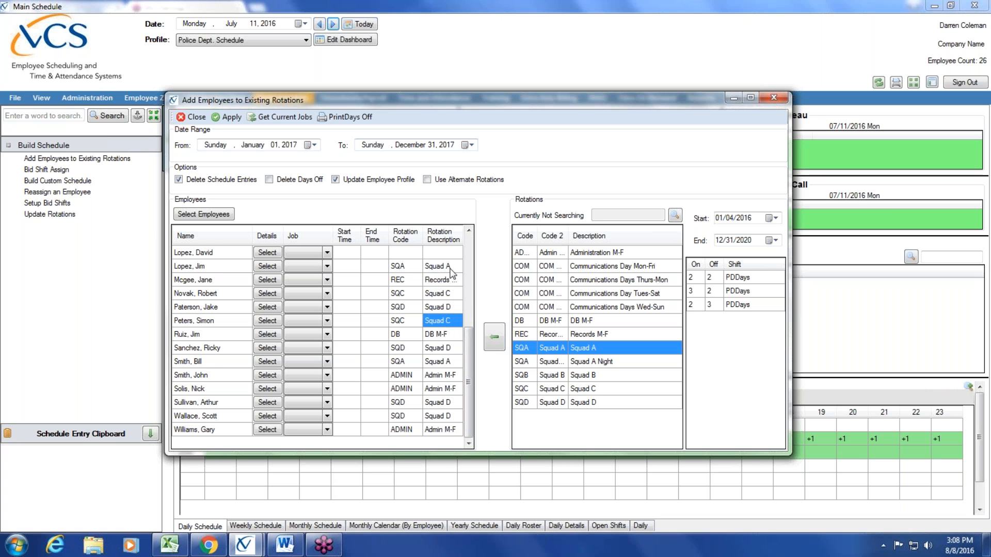
- Assign the Squad B rotation to the first listed employee
left_click_drag(468, 356, 469, 273)
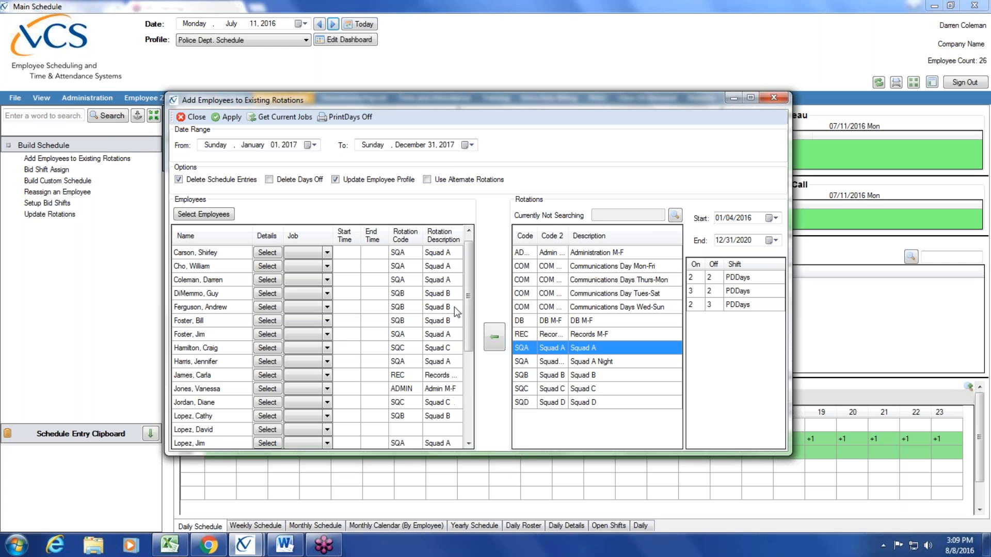
left_click(445, 255)
left_click(578, 376)
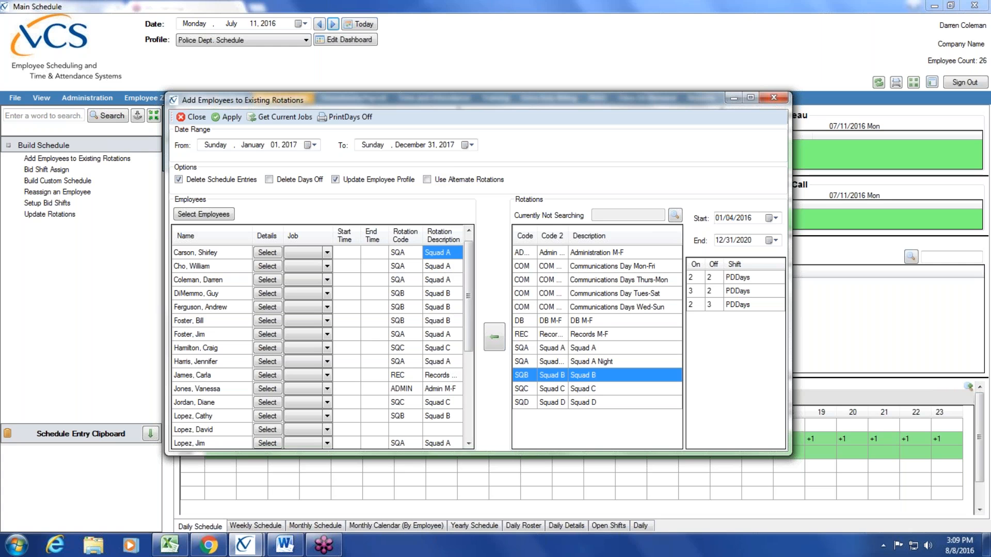
left_click(496, 339)
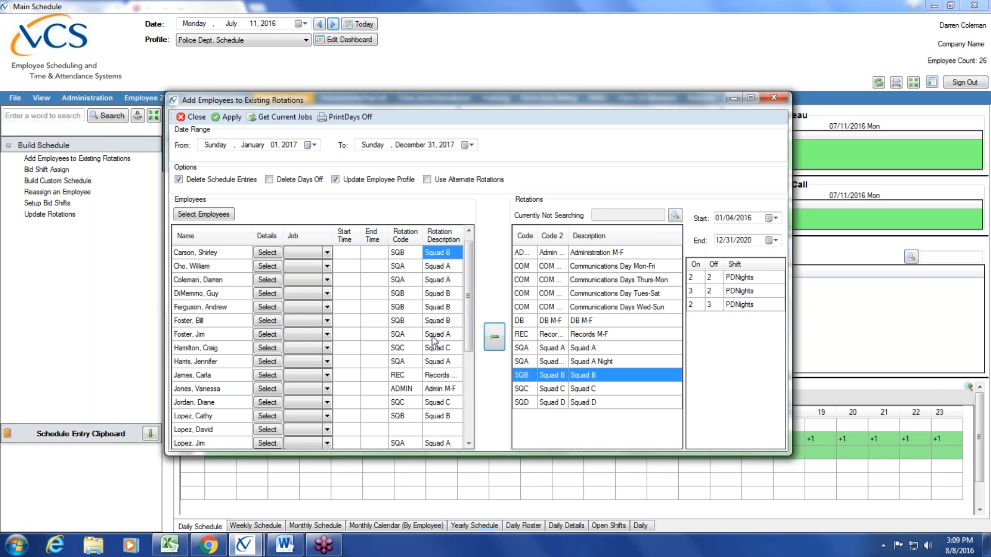
- Review the other employees' rotation entries, then close the rotation assignment window
left_click(441, 267)
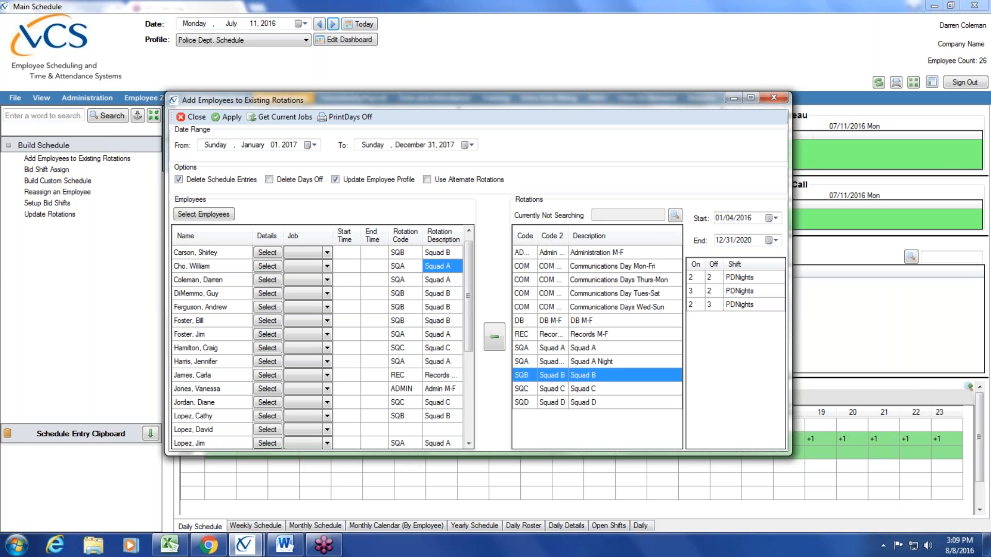
left_click(441, 306)
left_click(444, 320)
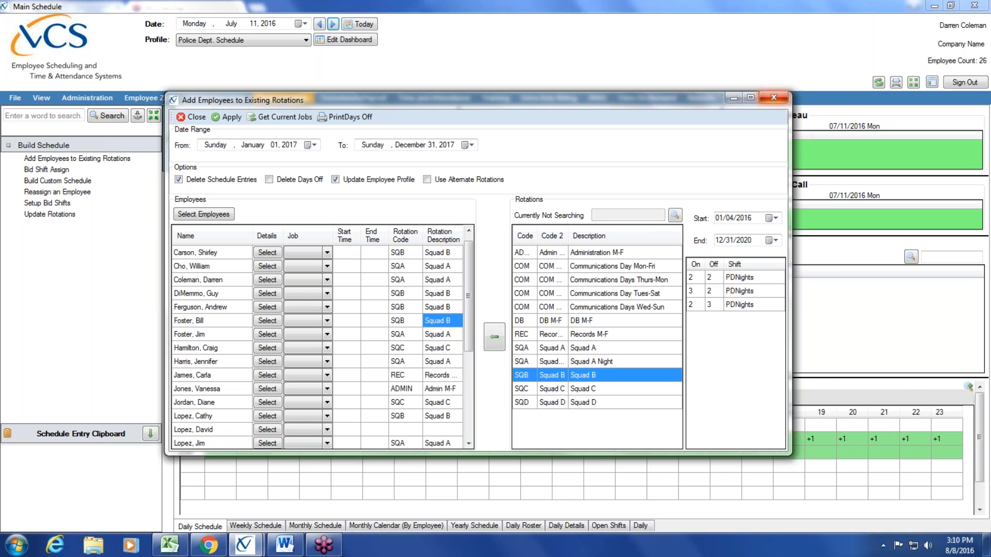
left_click(774, 97)
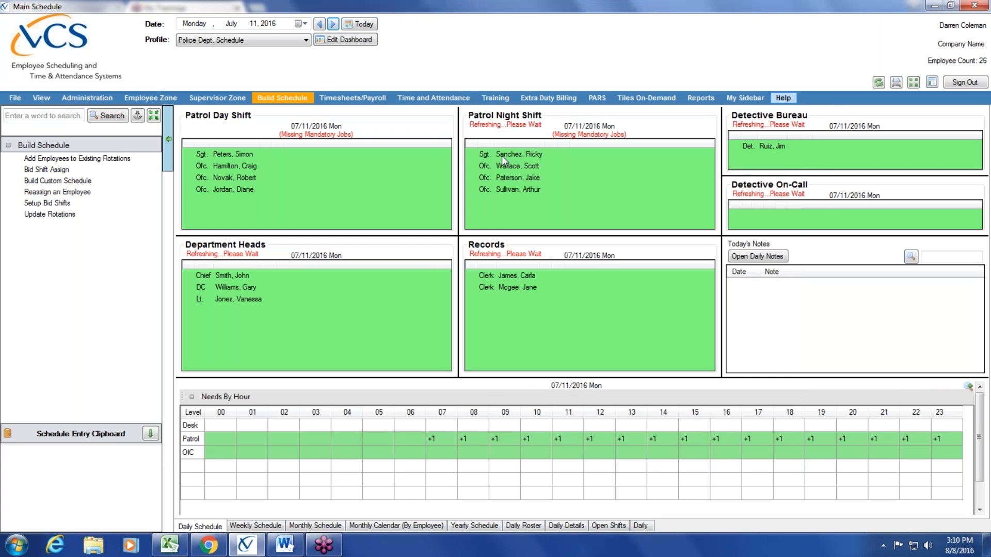